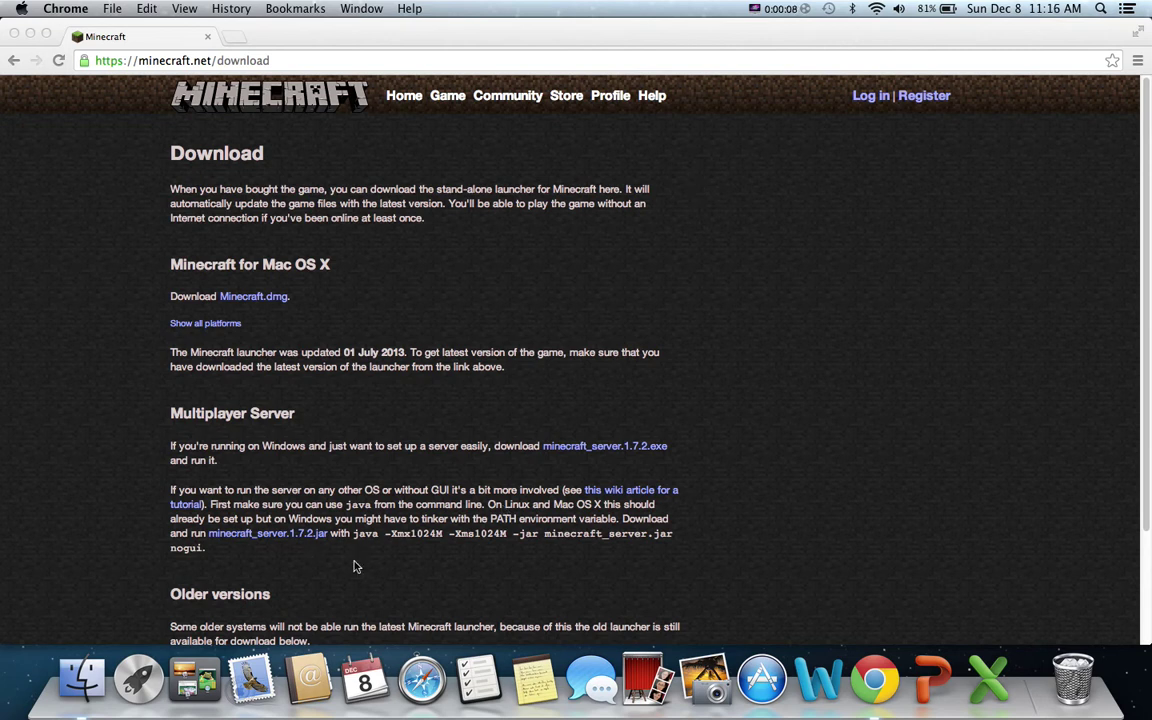
Download minecraft_server.1.7.2.jar from the Minecraft download page, keeping it despite the harmful-file warning.
click(286, 63)
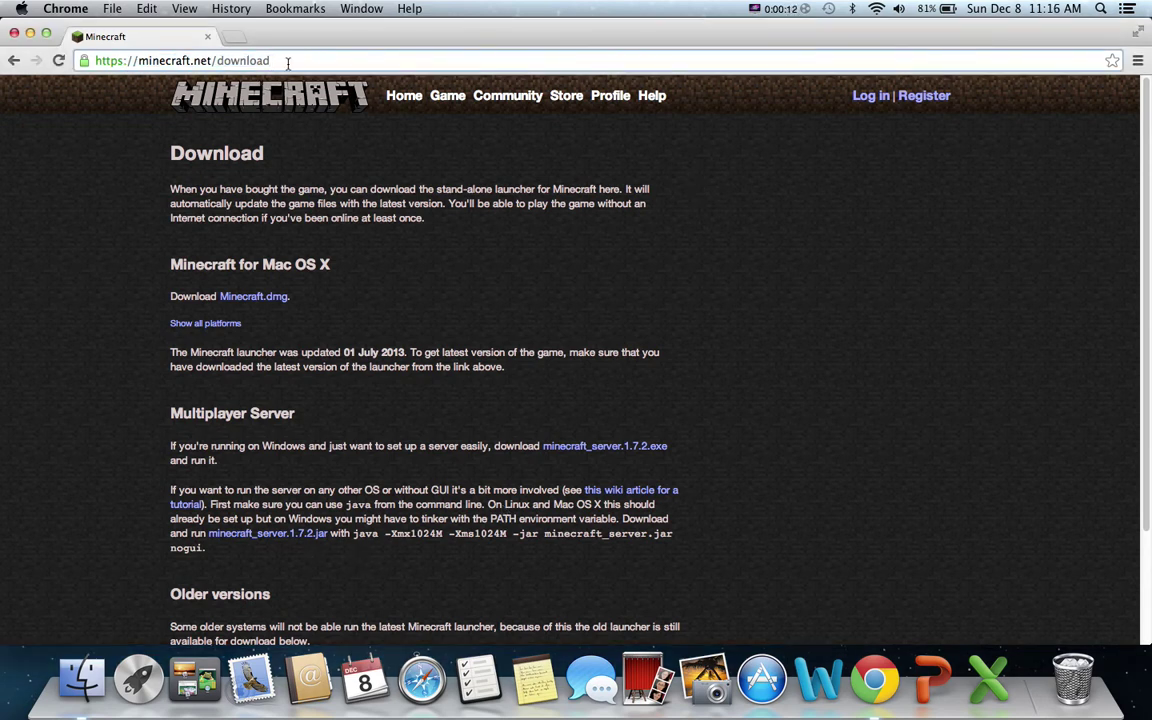
click(932, 364)
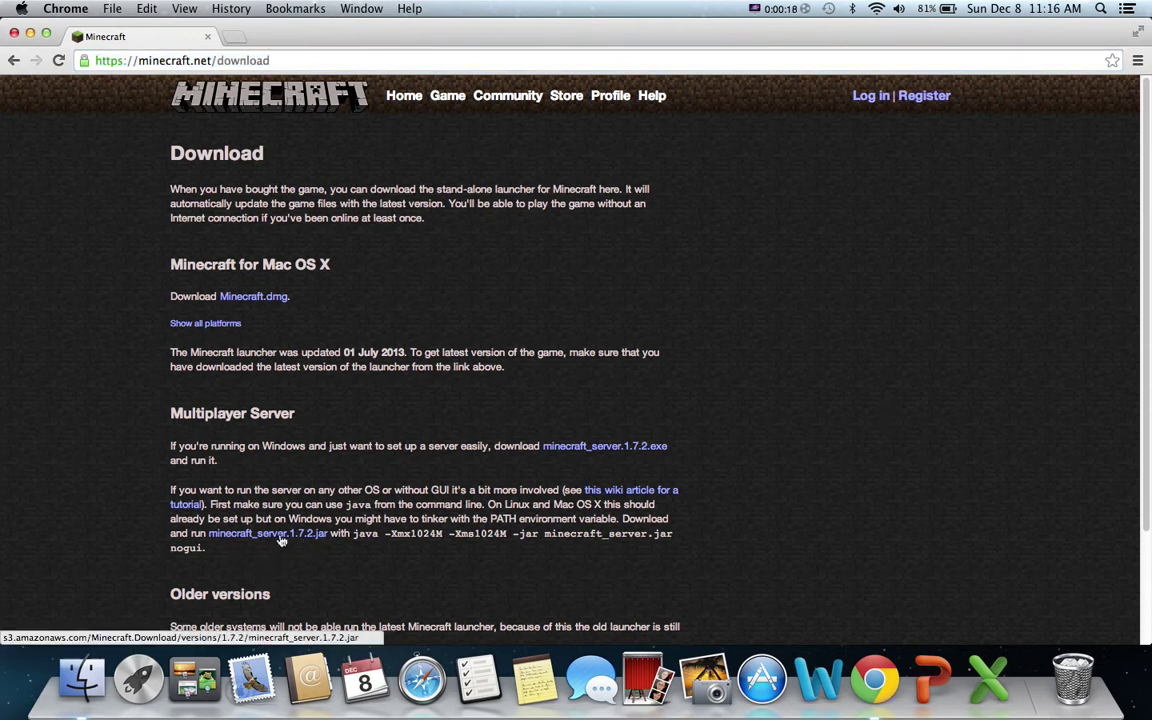
click(290, 533)
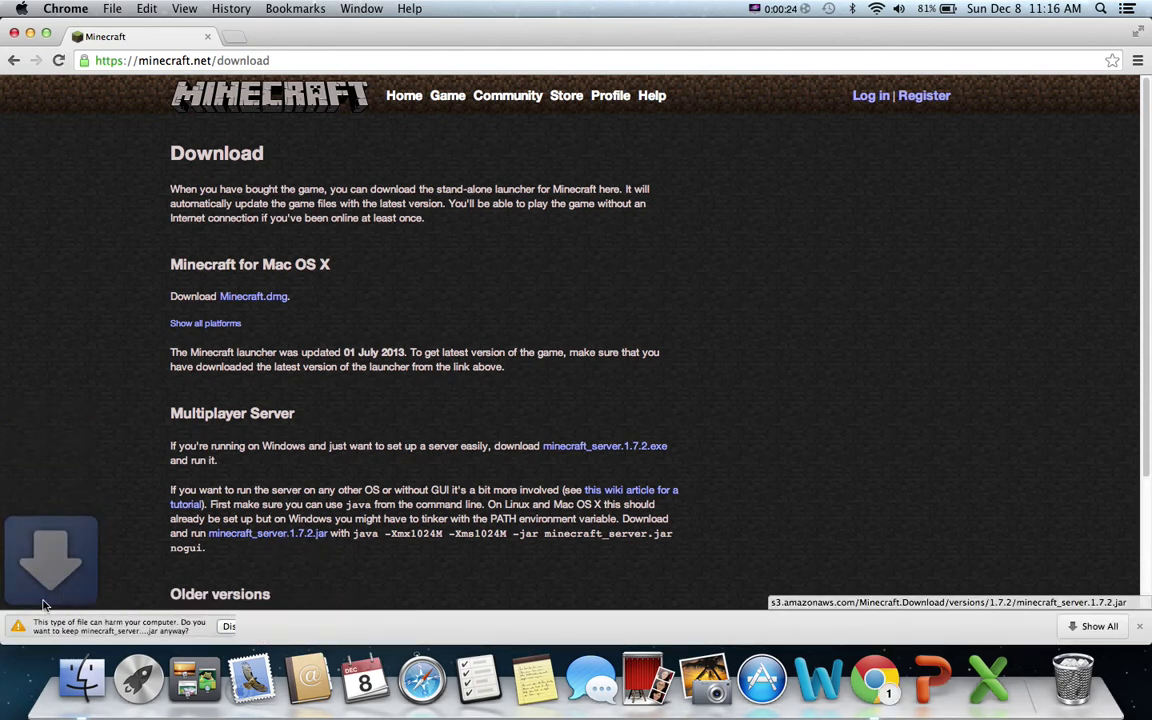
click(226, 626)
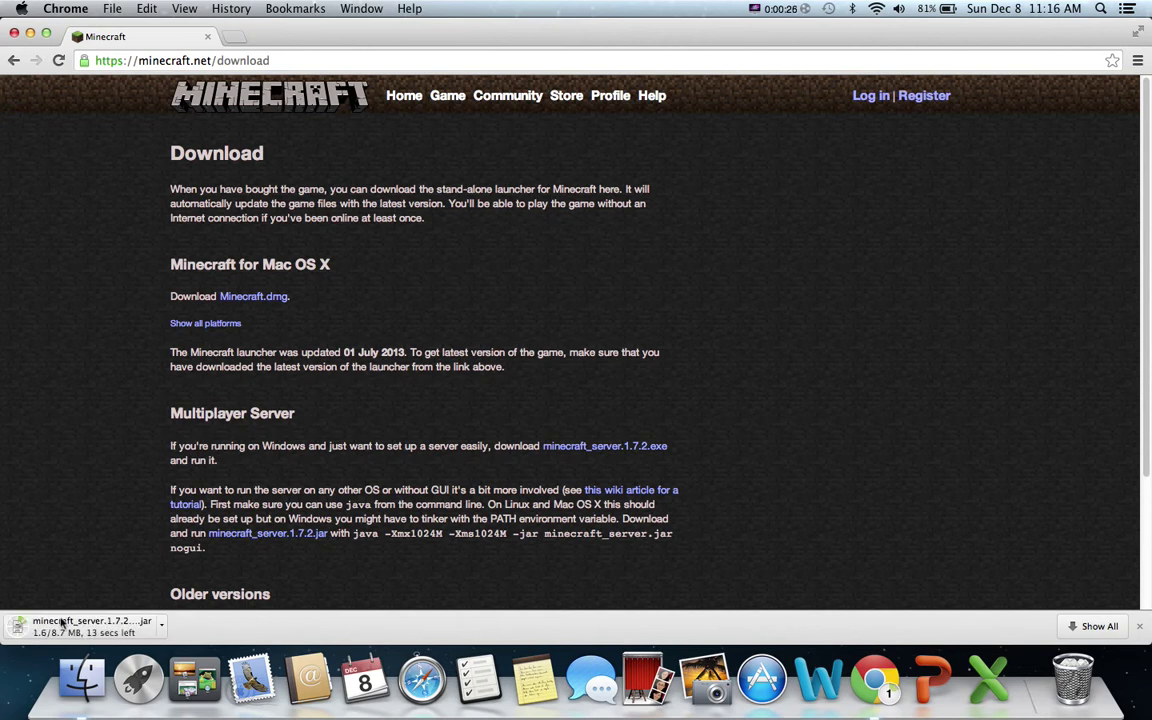
Copy the downloaded server jar onto the desktop and create a new untitled folder there.
click(46, 33)
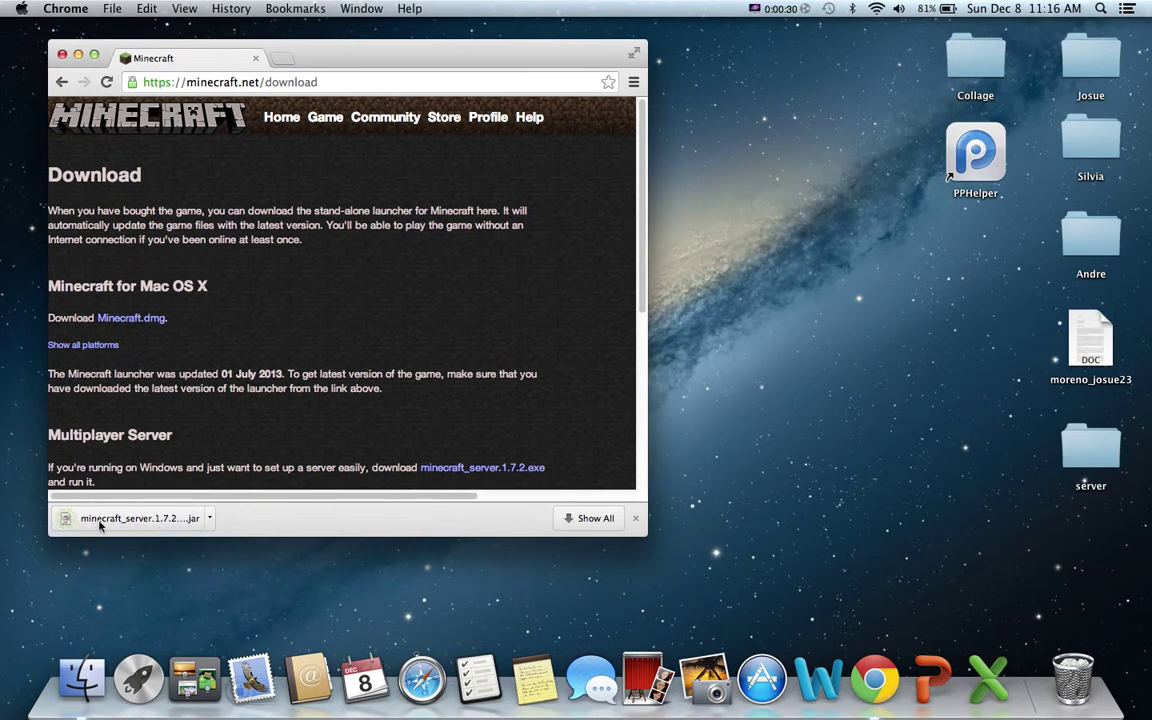
drag(87, 520, 885, 330)
right_click(778, 300)
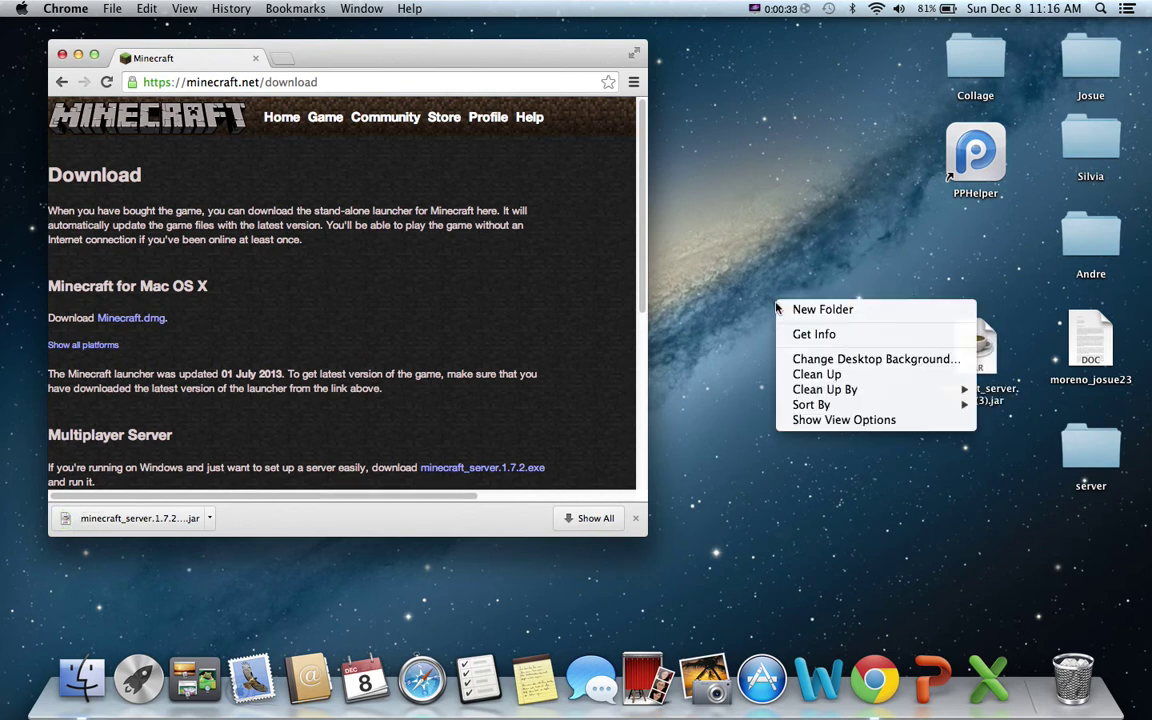
click(818, 309)
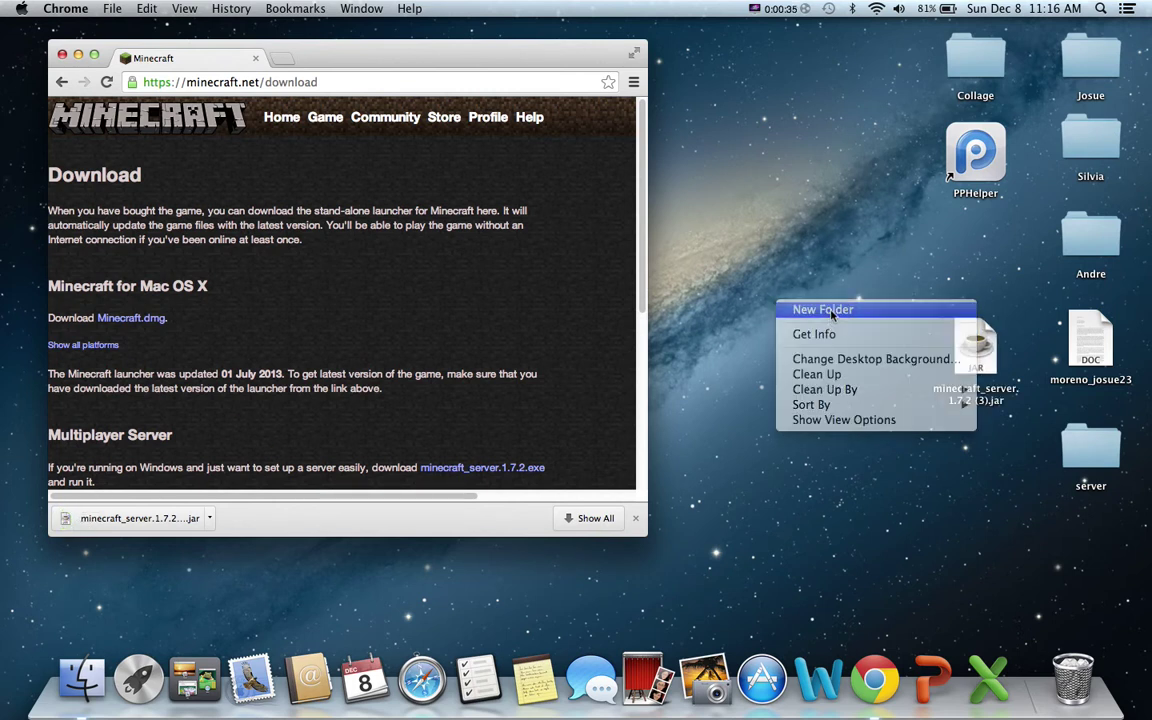
click(61, 55)
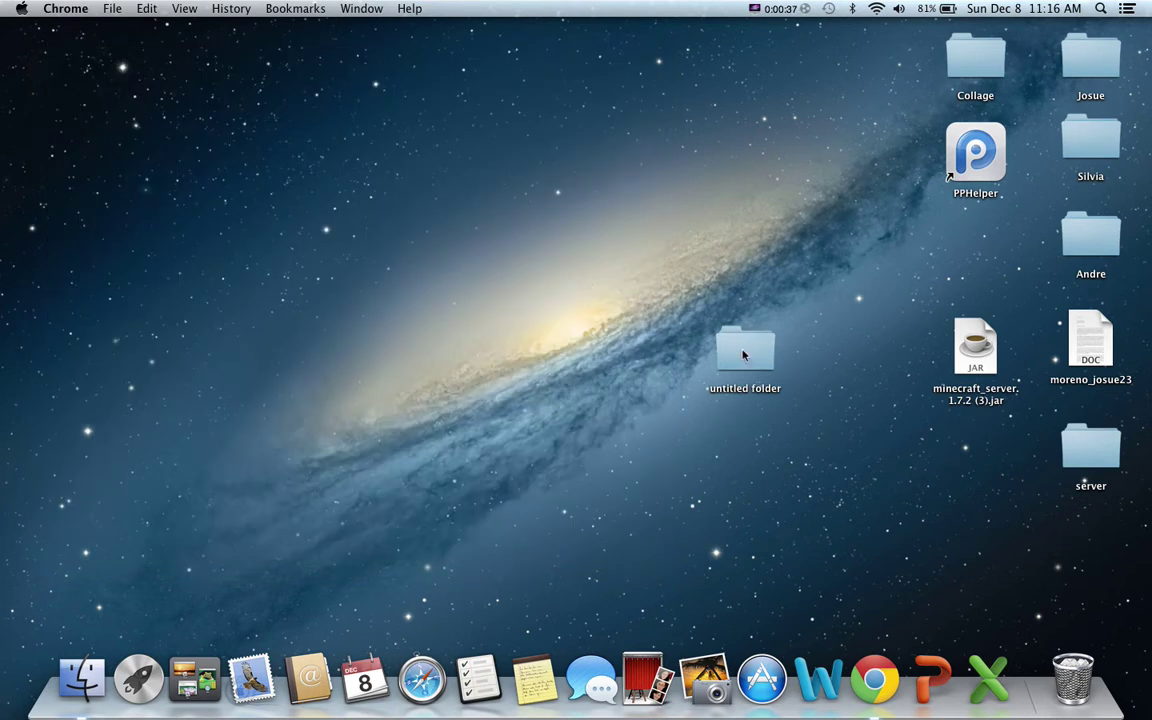
Rename the new folder to youtube via Get Info, move the jar into it, and open it.
click(745, 390)
right_click(746, 390)
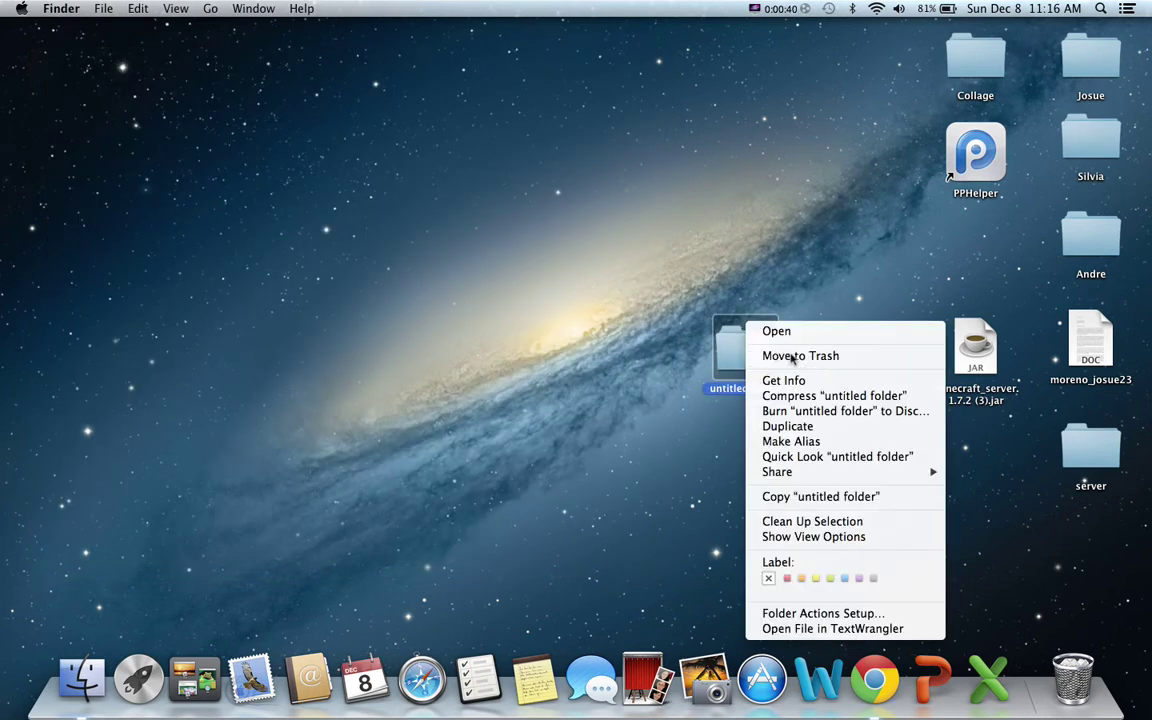
click(795, 381)
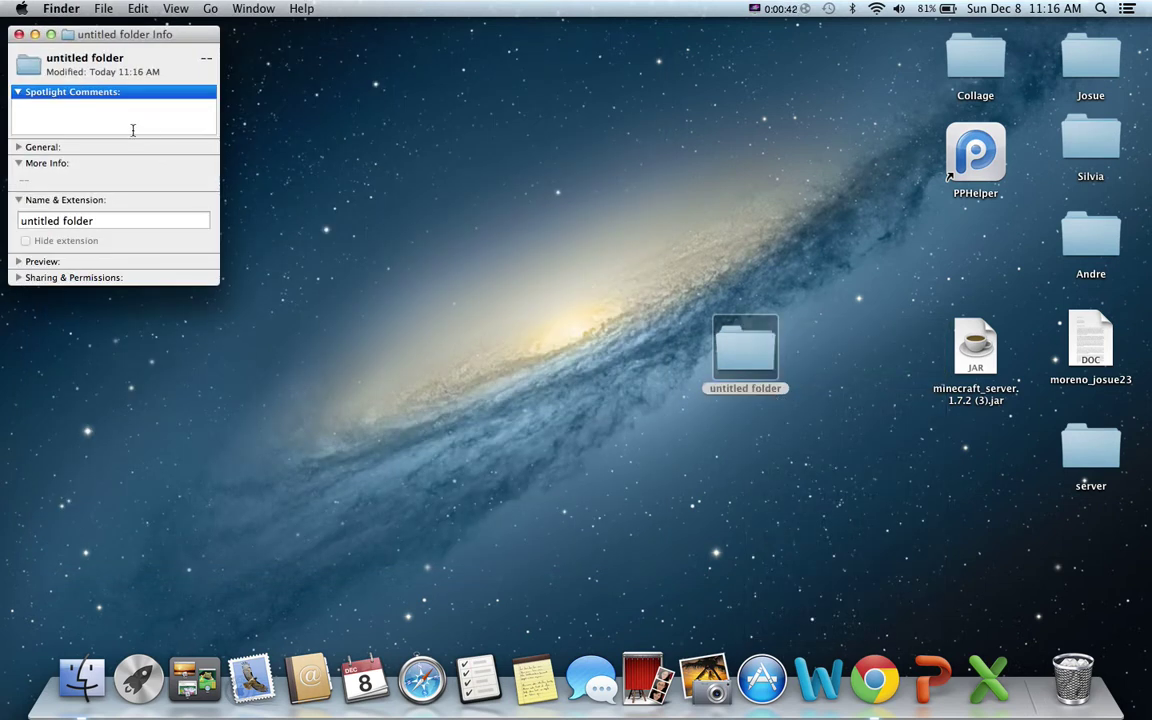
click(115, 220)
key(BackSpace)
key(BackSpace)
key(BackSpace)
key(BackSpace)
key(BackSpace)
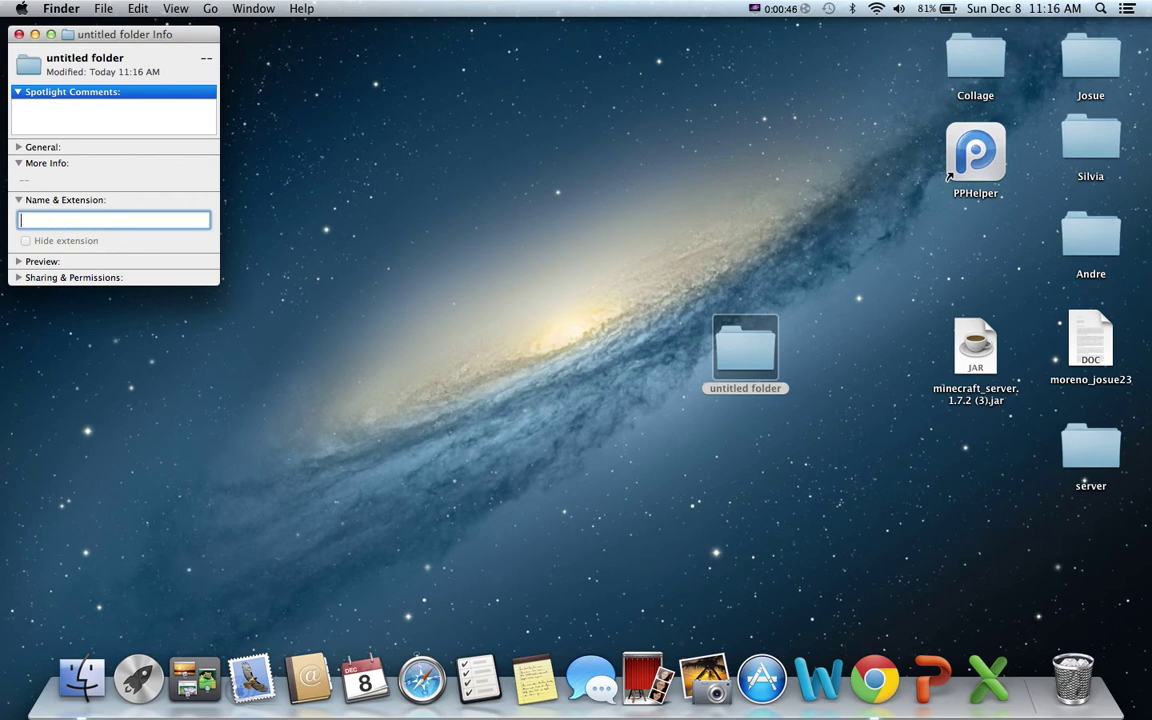
text(youtube)
key(Return)
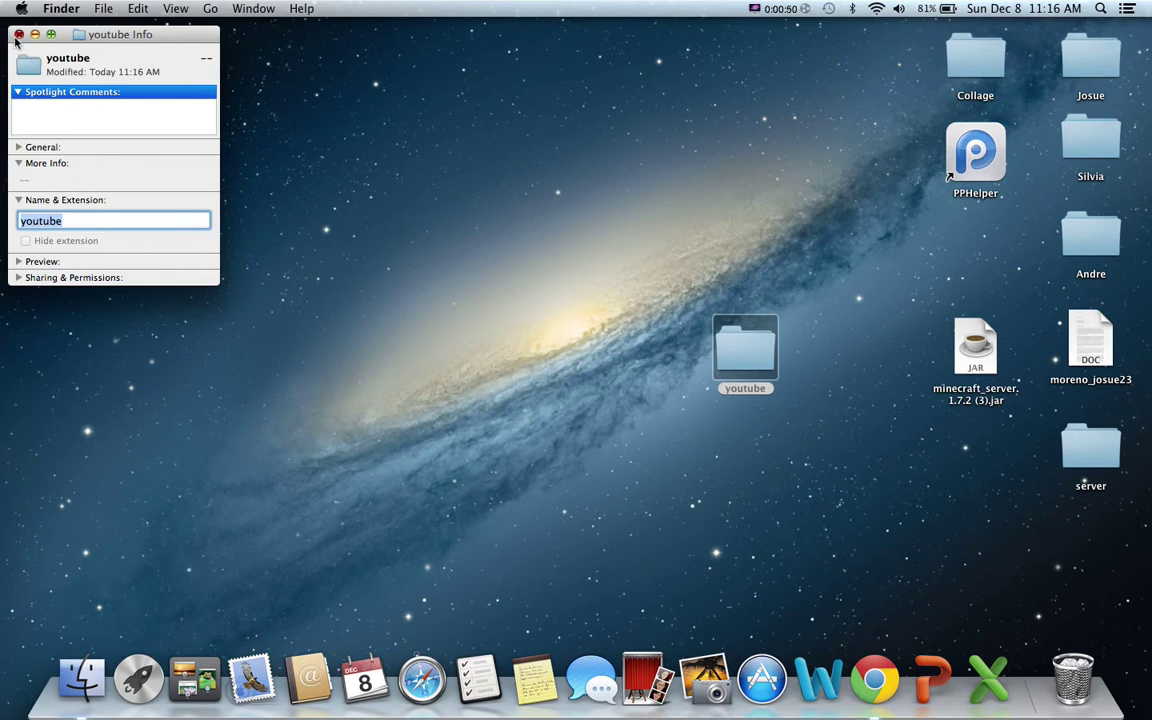
click(18, 34)
drag(953, 362, 755, 349)
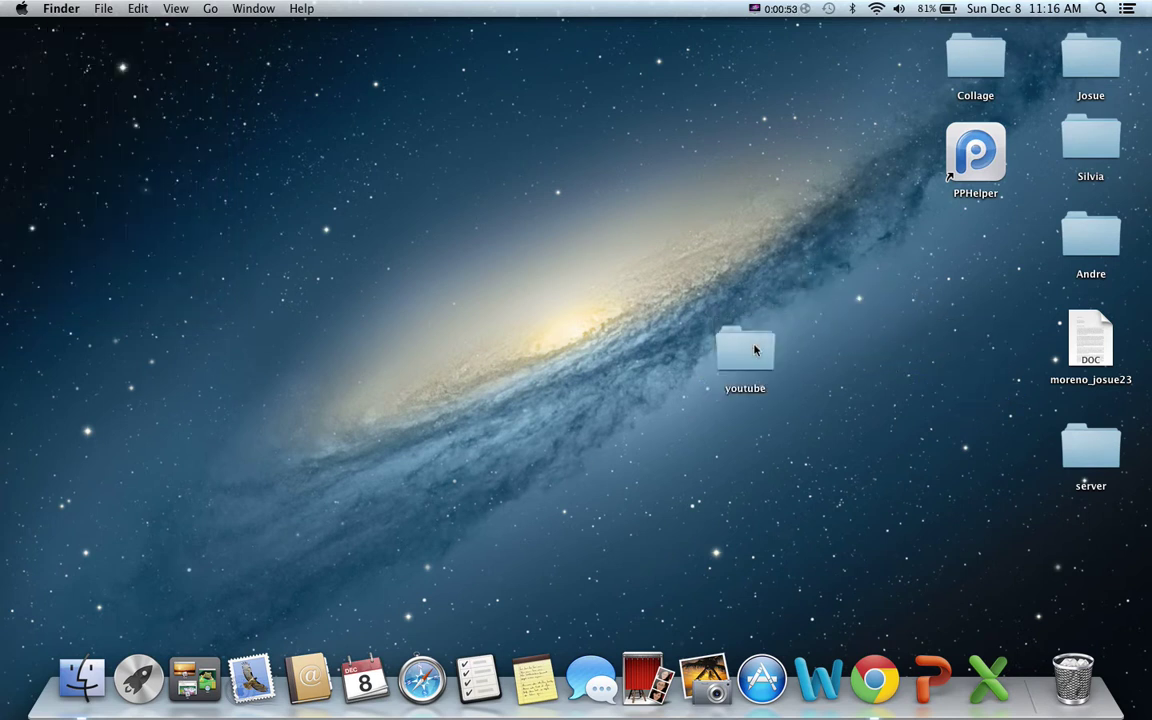
double_click(755, 360)
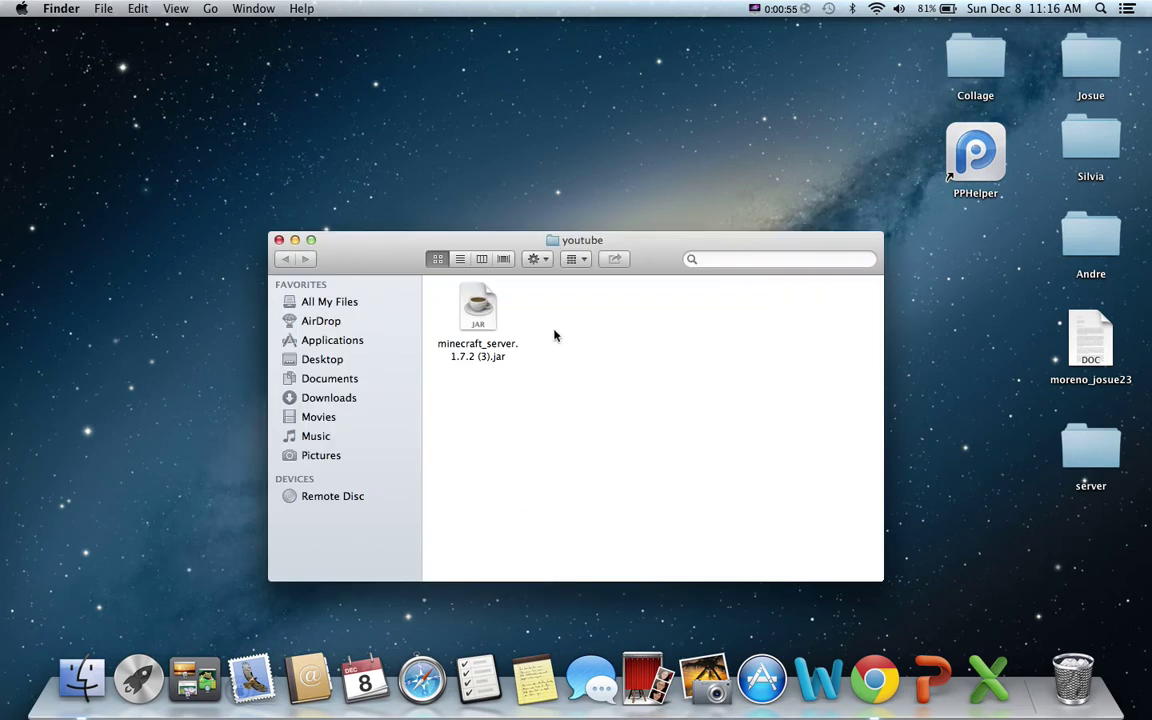
Launch the server jar, approve the security prompt, and let the world finish preparing until Done.
double_click(481, 318)
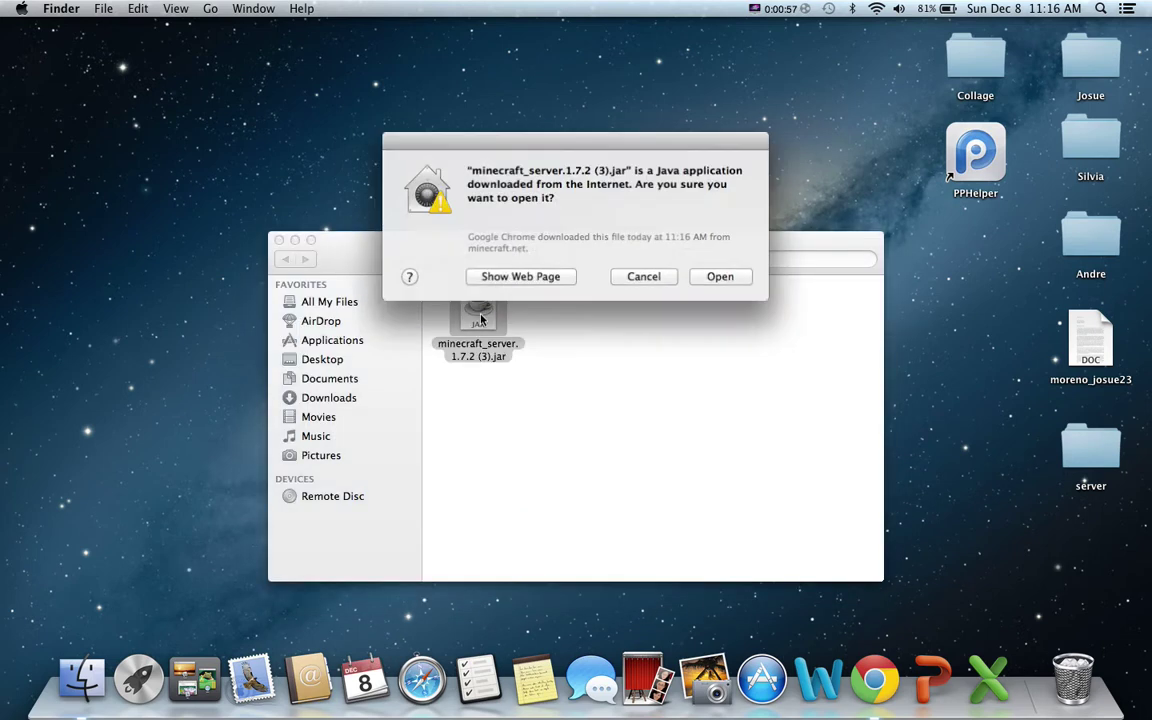
click(719, 276)
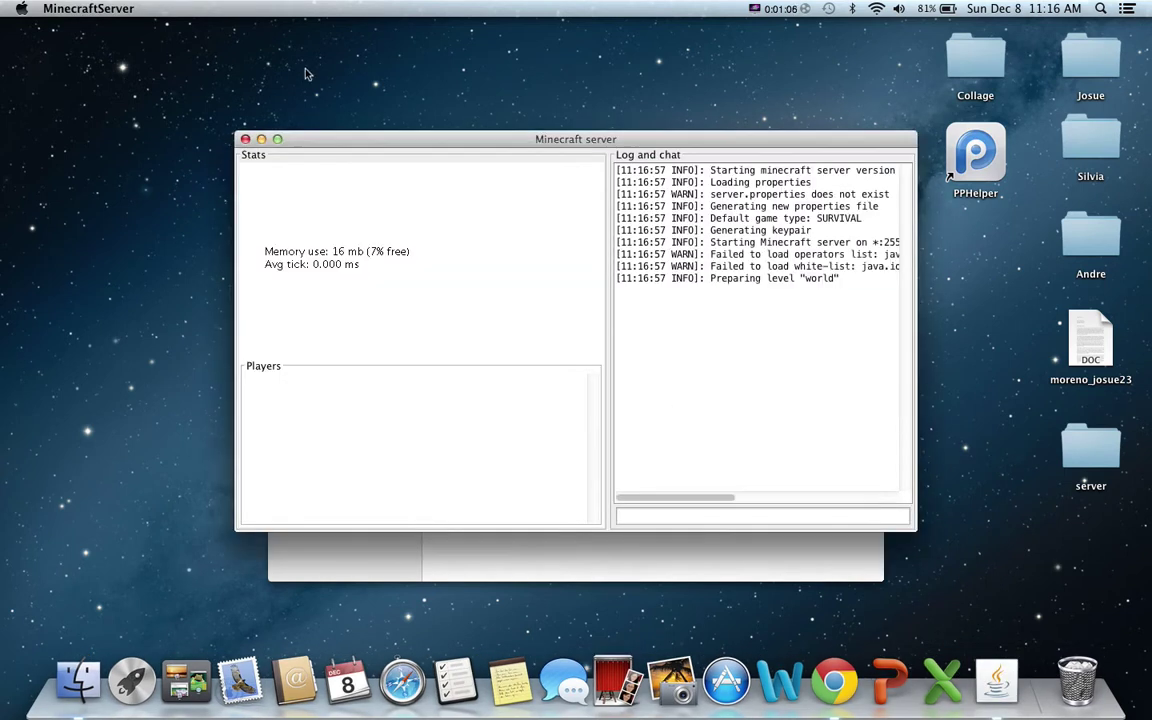
drag(607, 143, 568, 32)
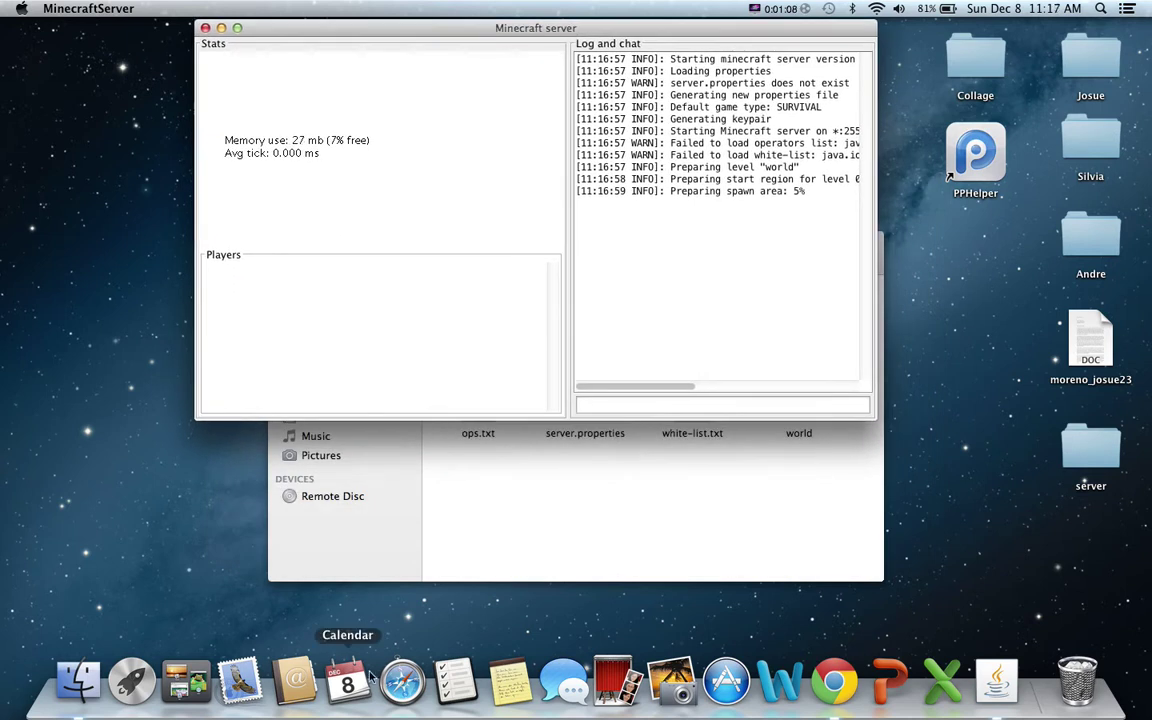
click(444, 494)
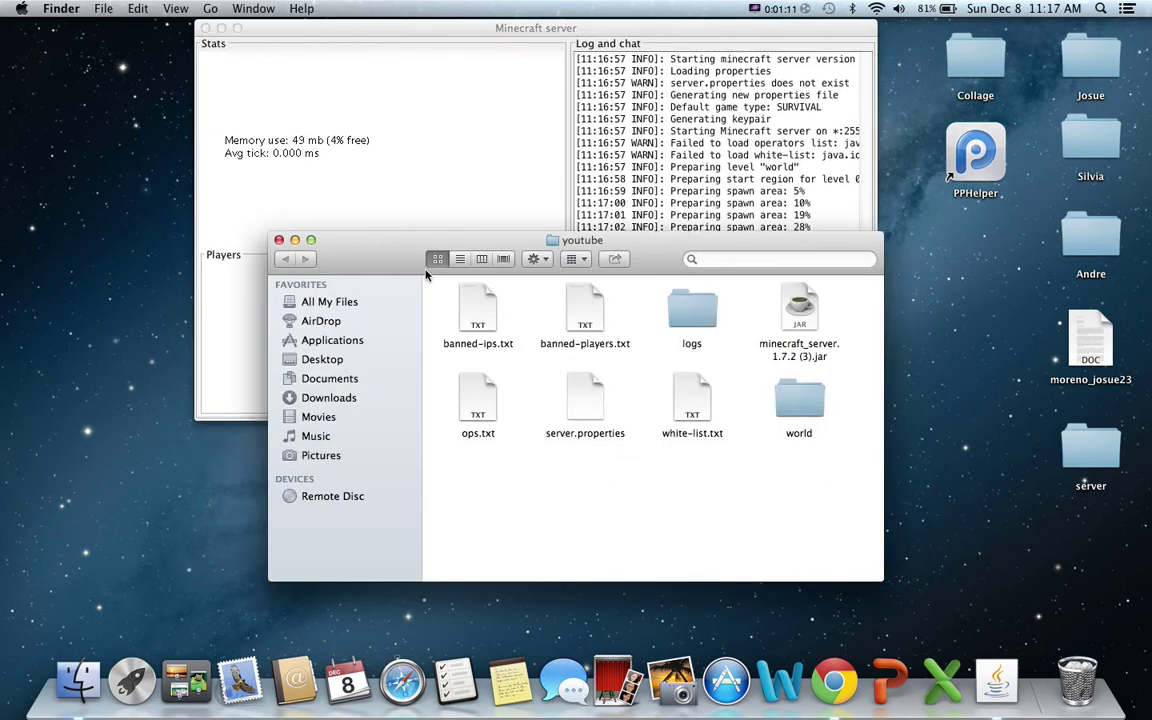
drag(368, 240, 493, 341)
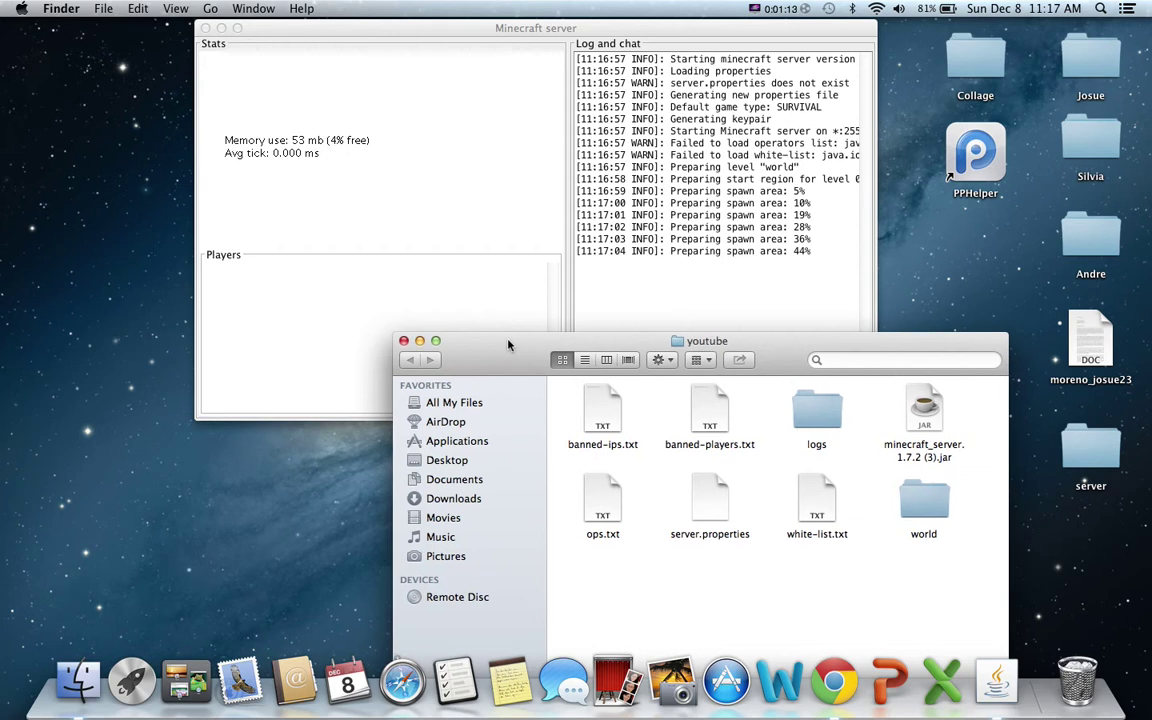
click(403, 340)
drag(501, 31, 509, 66)
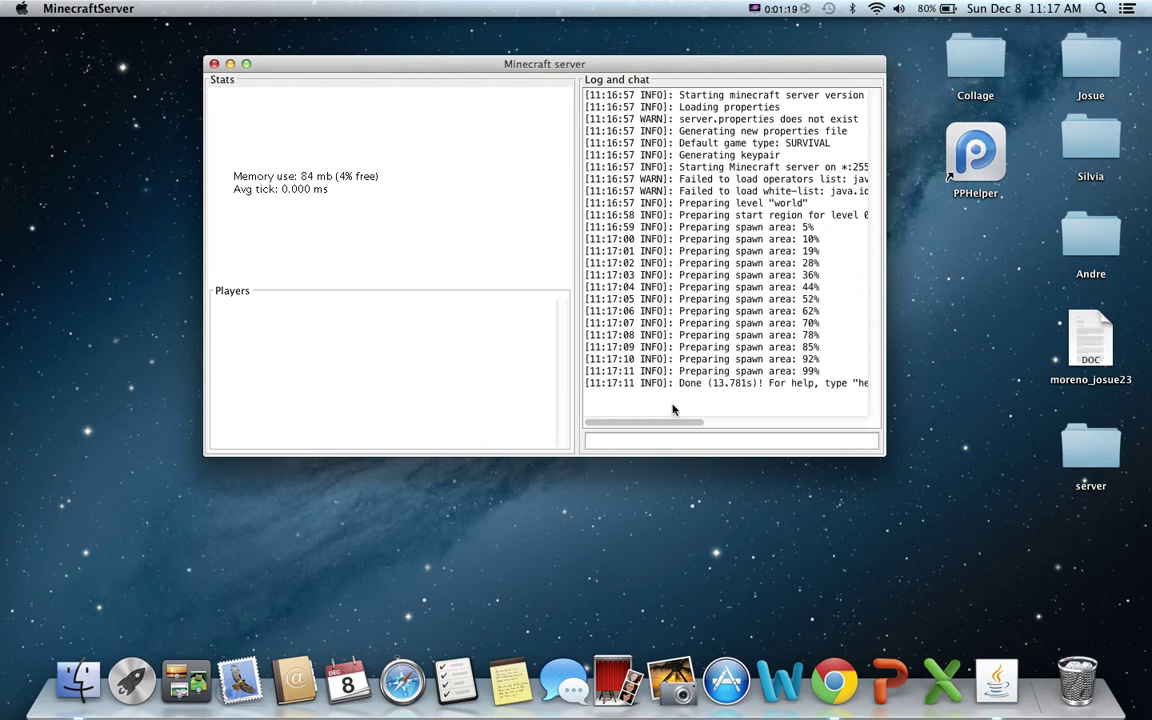
drag(676, 424, 660, 430)
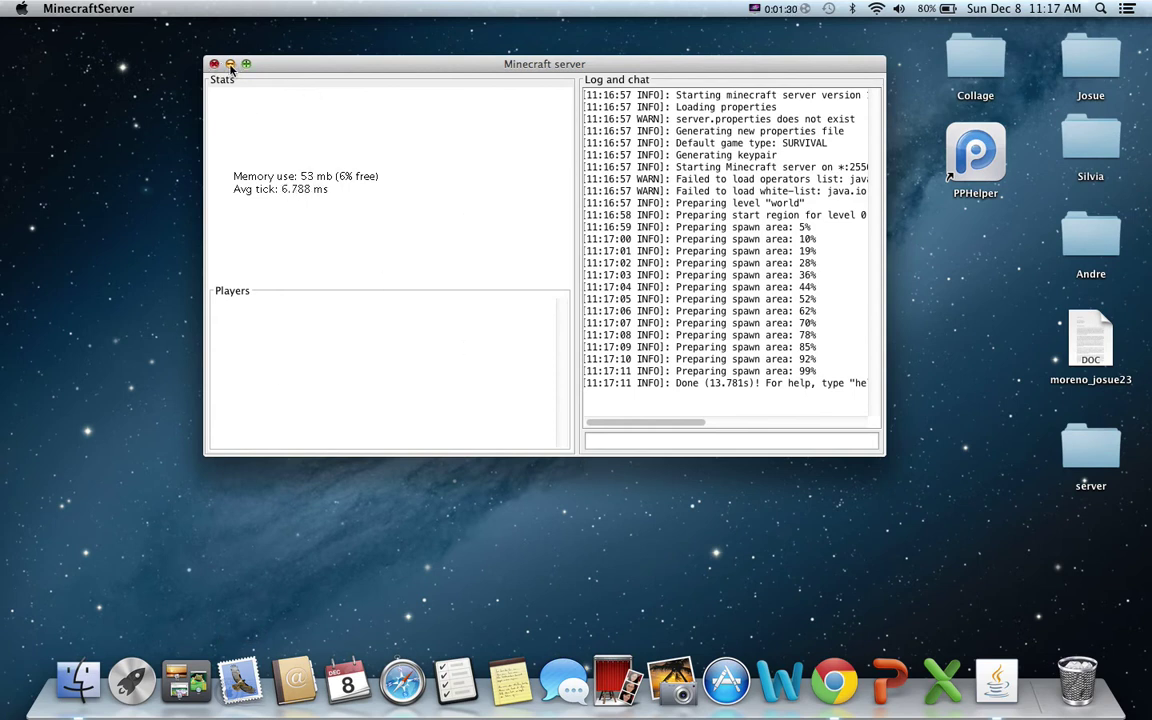
Shut down the running server with the stop command.
click(701, 442)
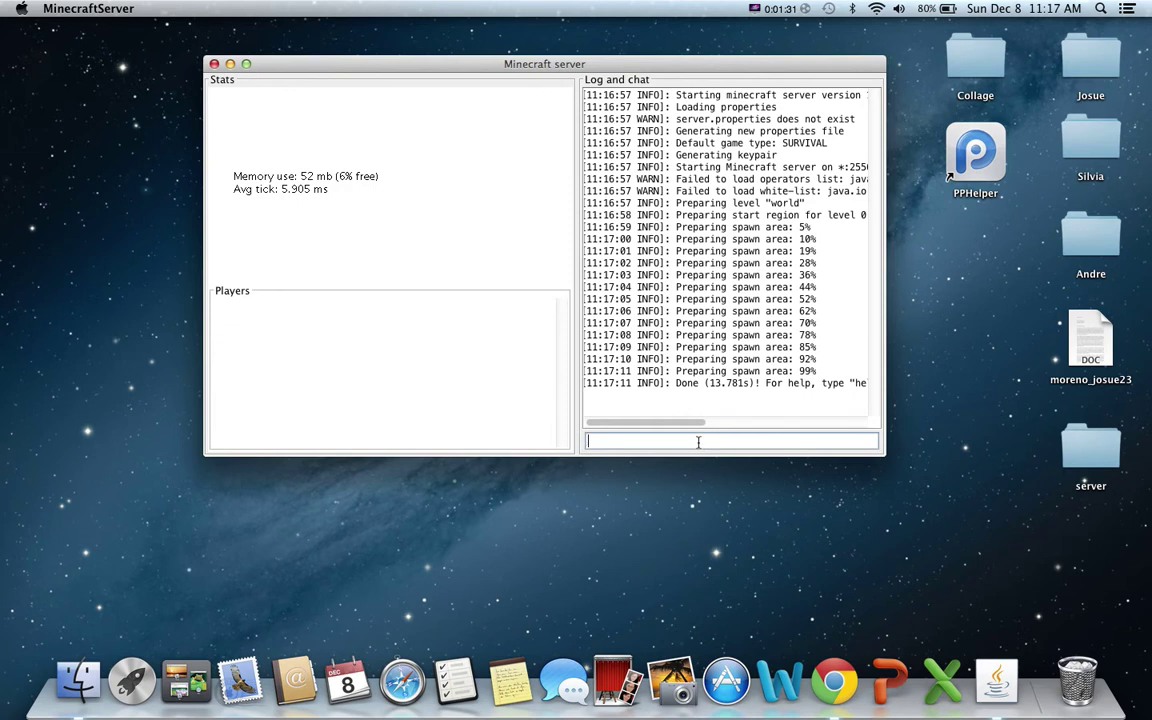
text(stop)
key(Return)
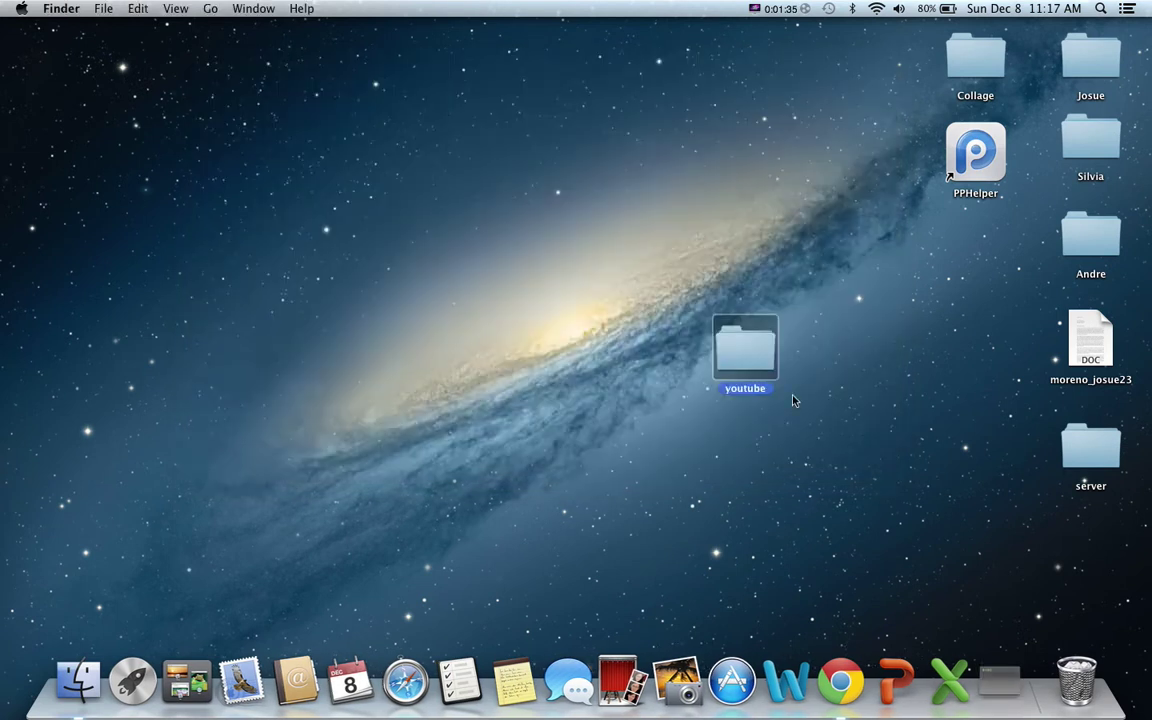
Relaunch the server jar from the youtube folder with Cmd+O.
double_click(743, 369)
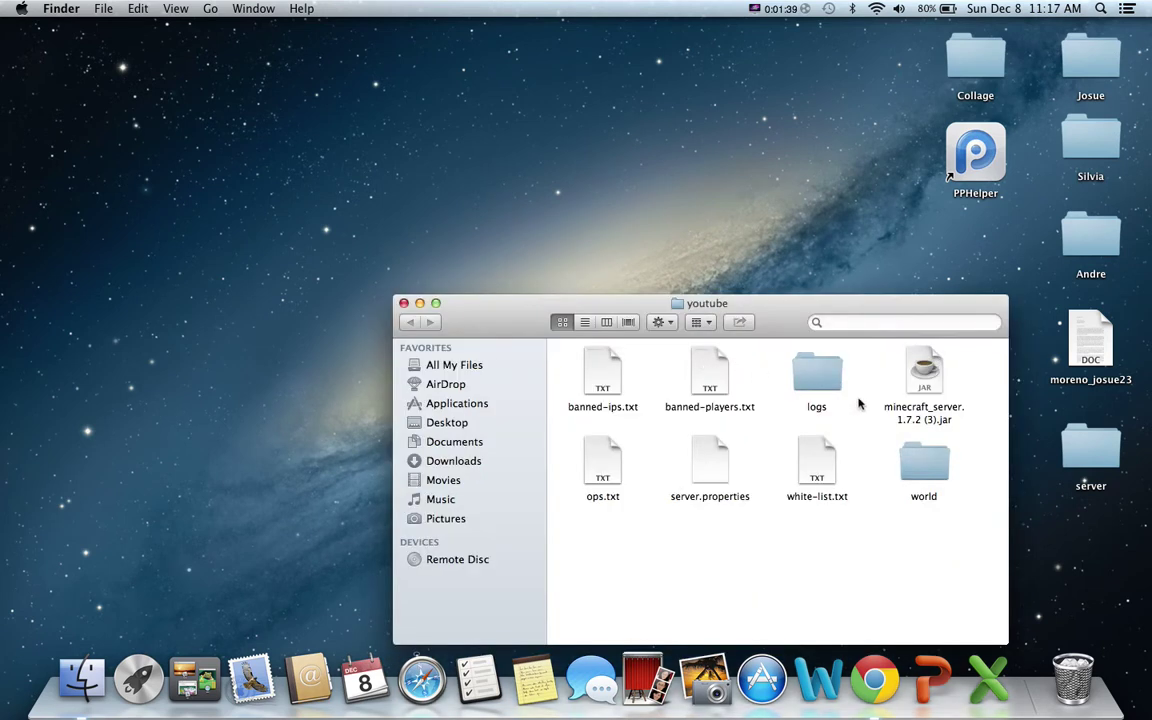
click(910, 381)
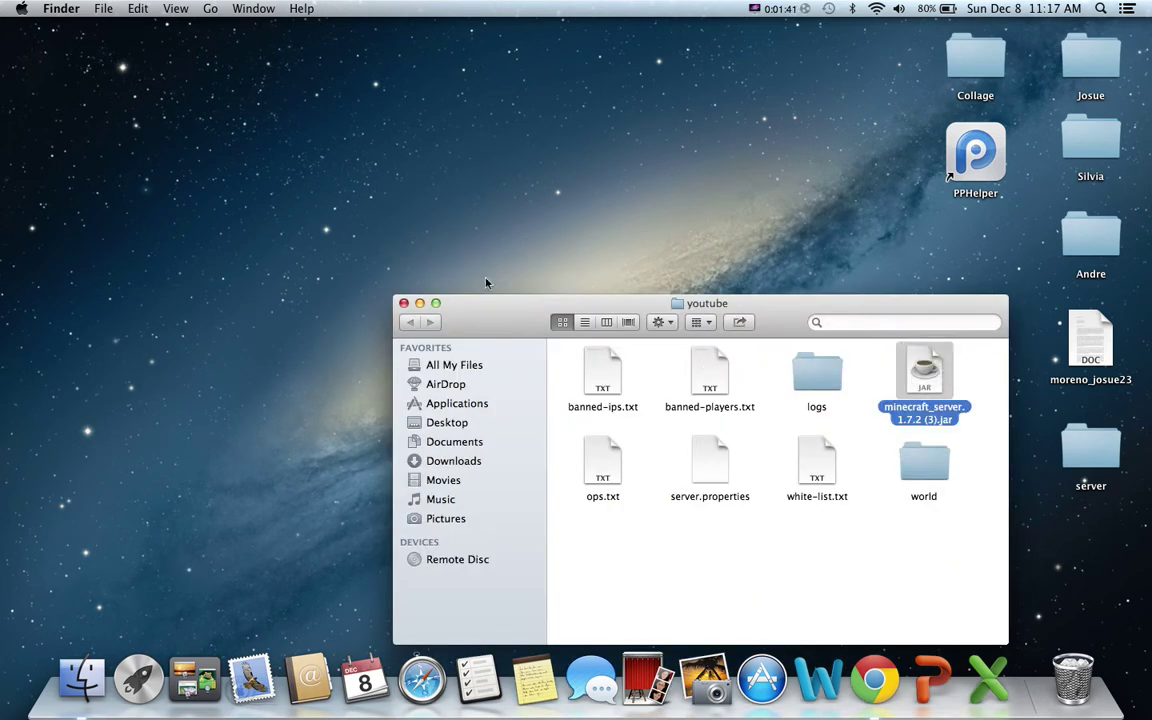
drag(526, 321, 492, 198)
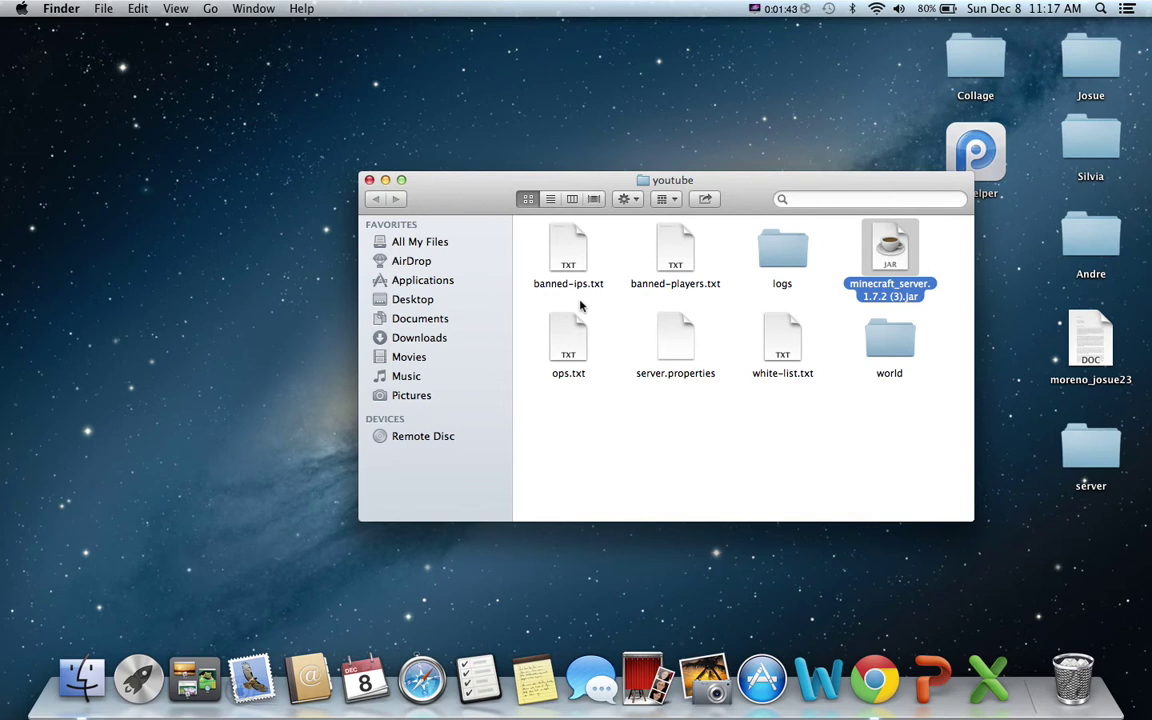
key(super+o)
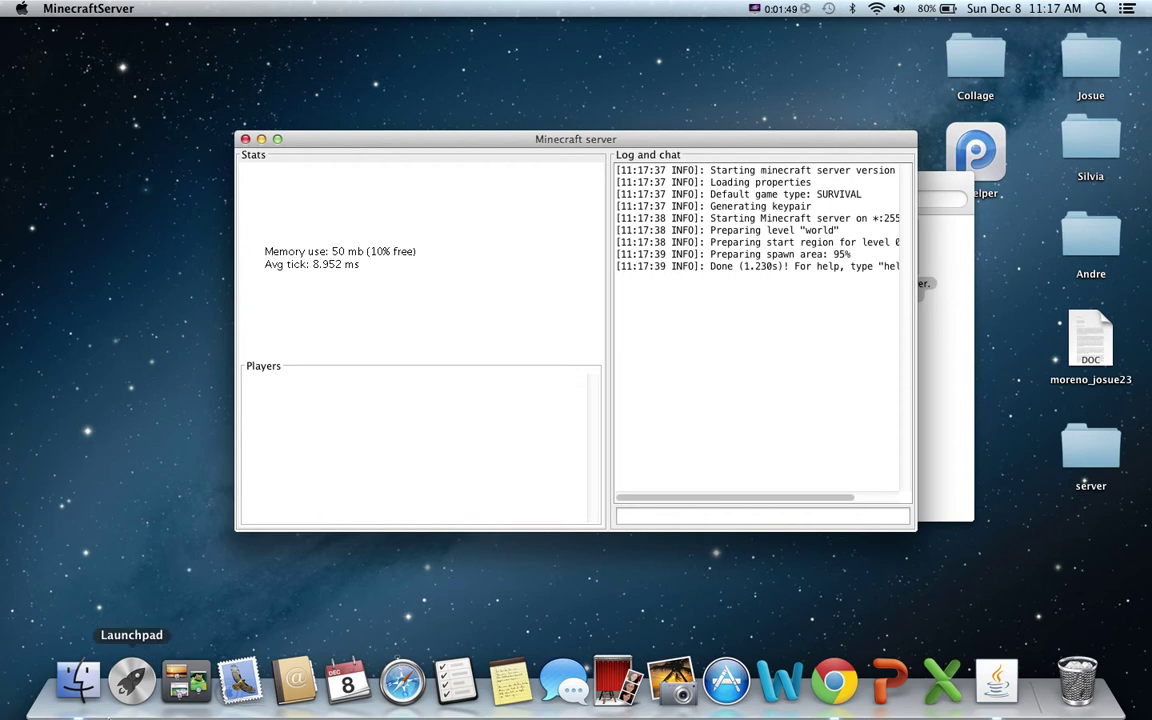
Start the Minecraft Launcher from the app grid, minimize the server window and close the folder.
click(131, 680)
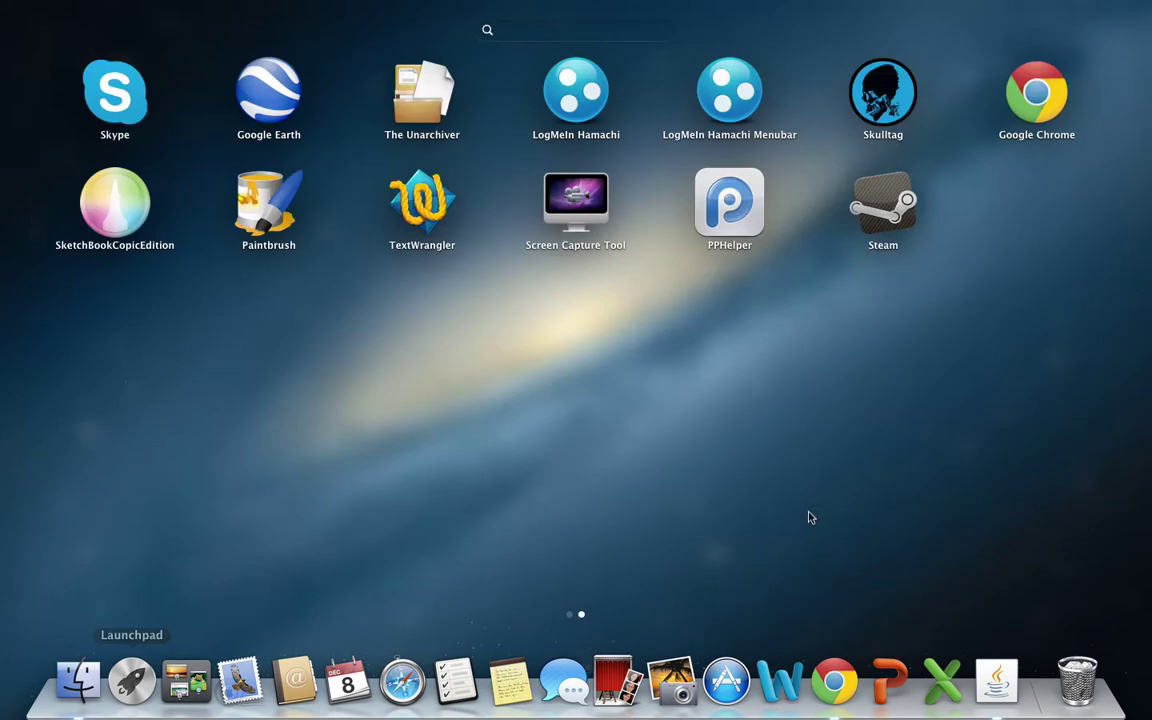
scroll(1059, 547, left, 3)
click(1028, 549)
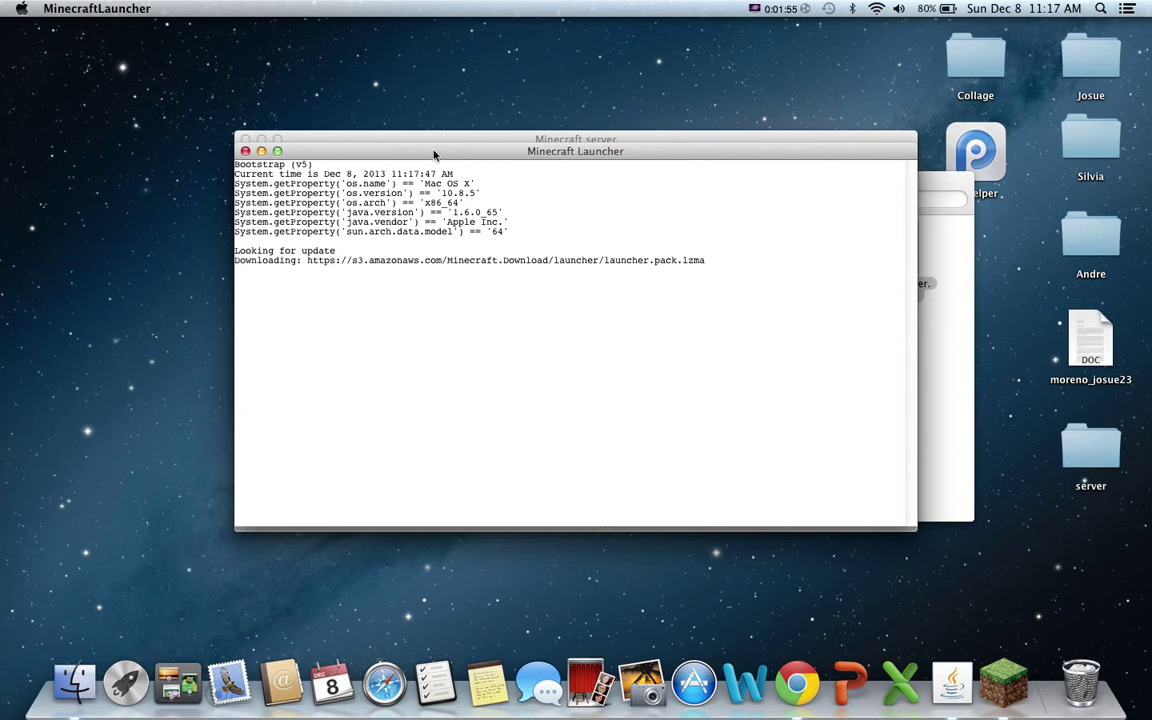
drag(442, 154, 566, 193)
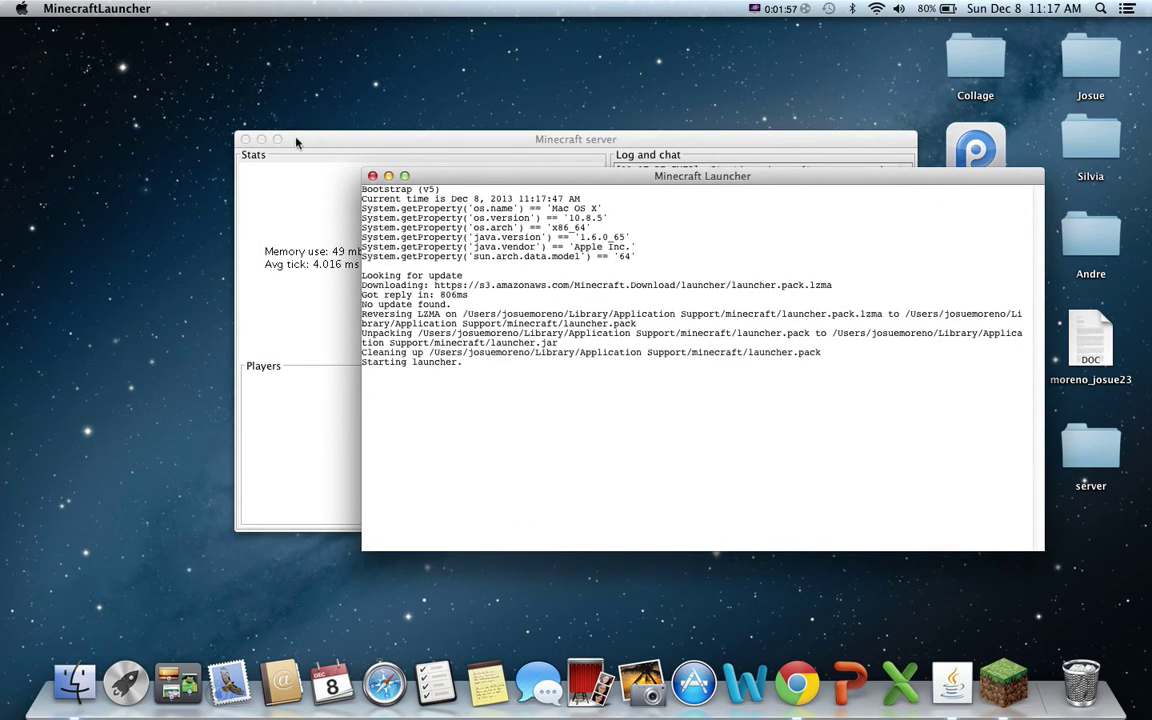
click(262, 140)
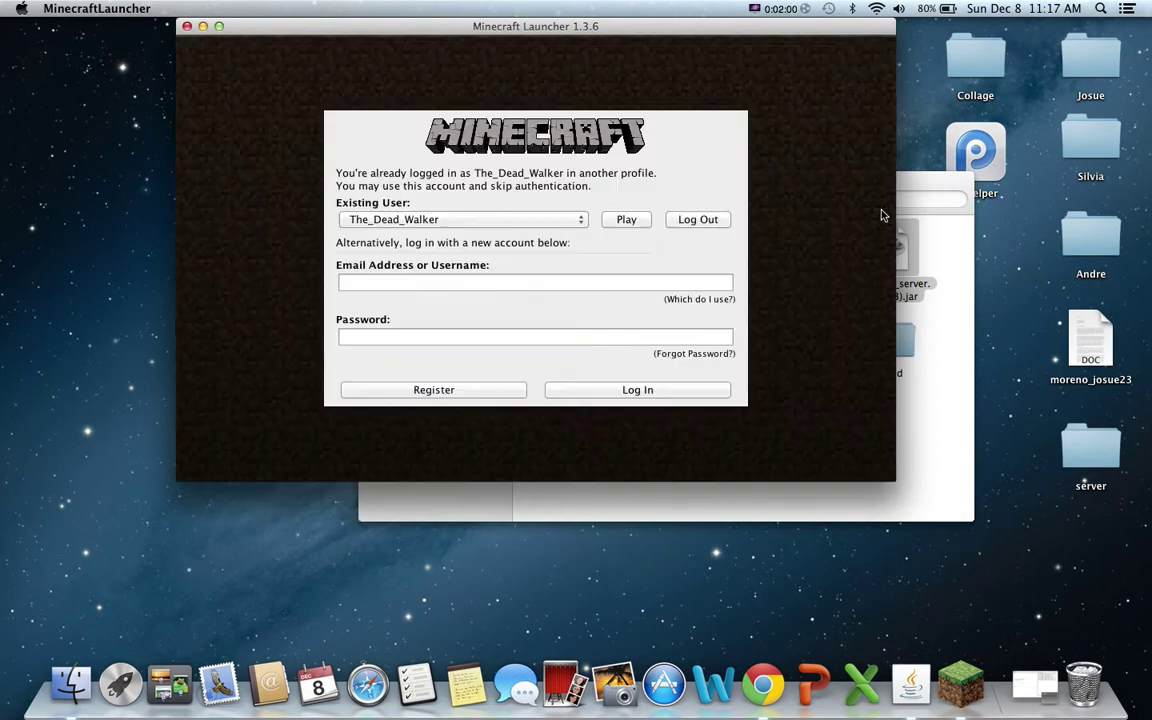
click(920, 188)
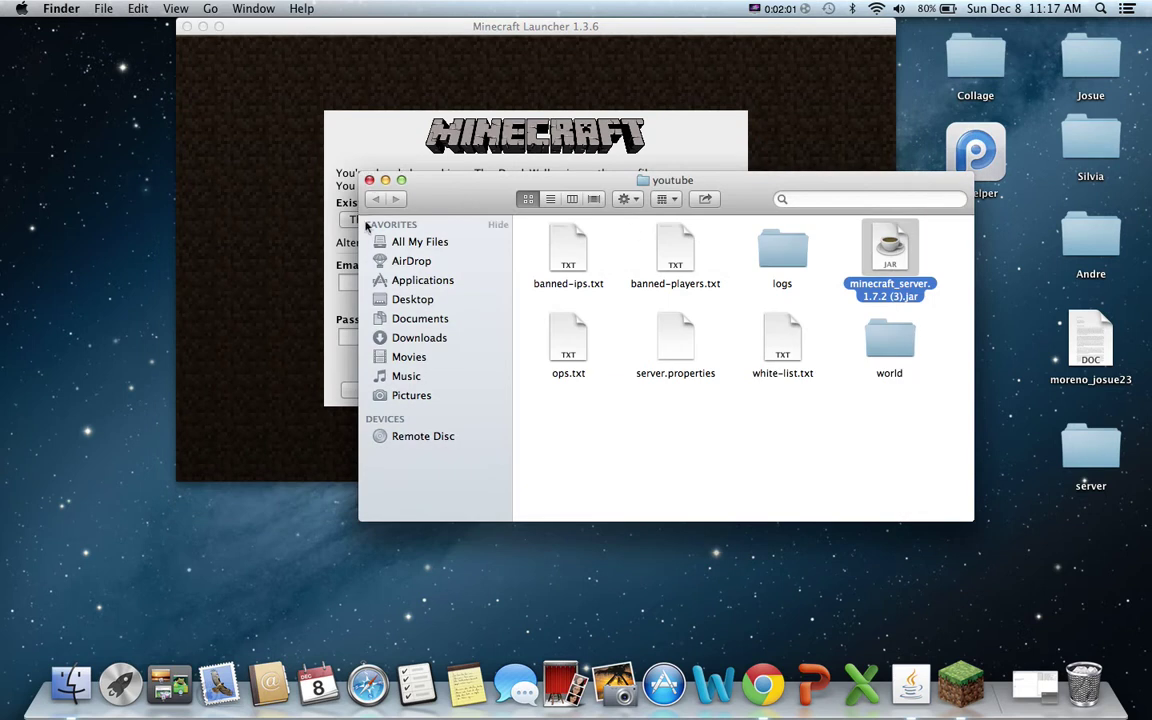
click(367, 190)
Log in to the launcher with the account e-mail and password, then start the game.
click(452, 284)
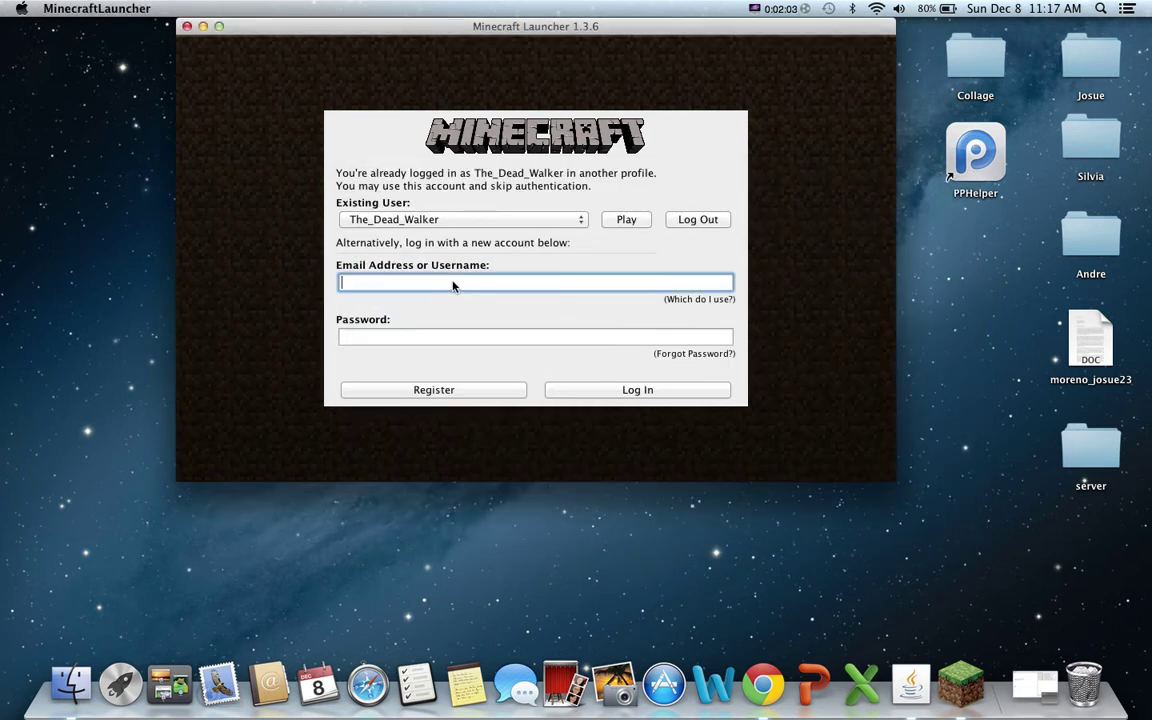
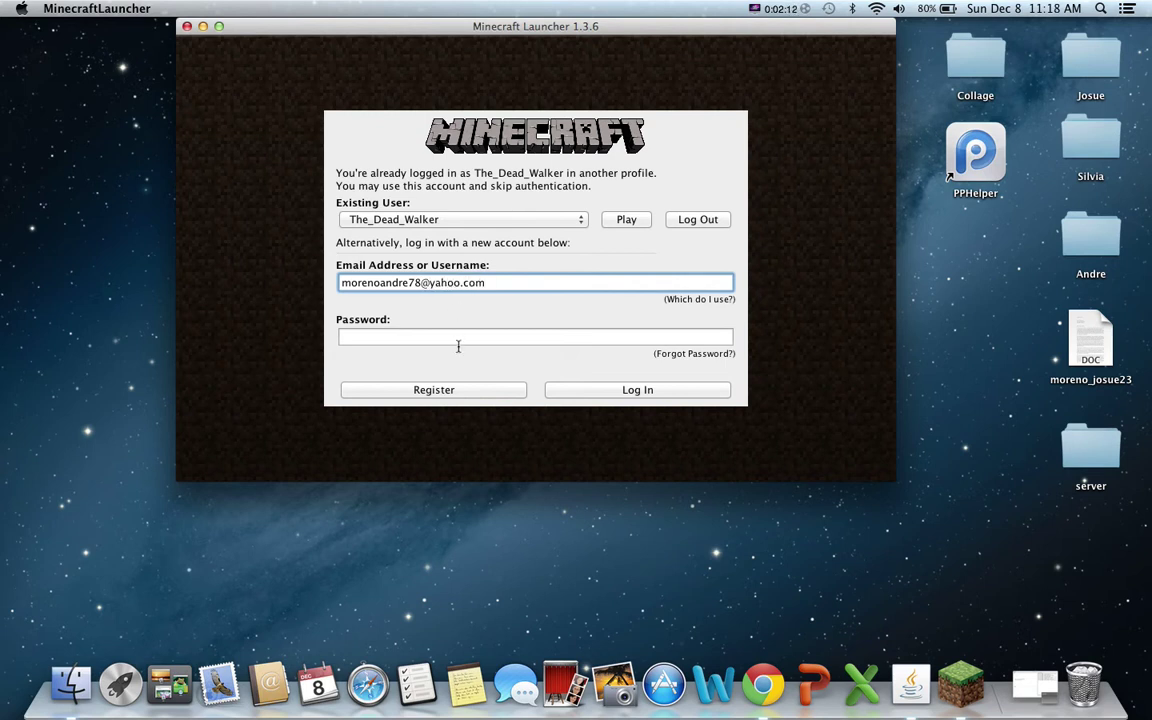
click(458, 342)
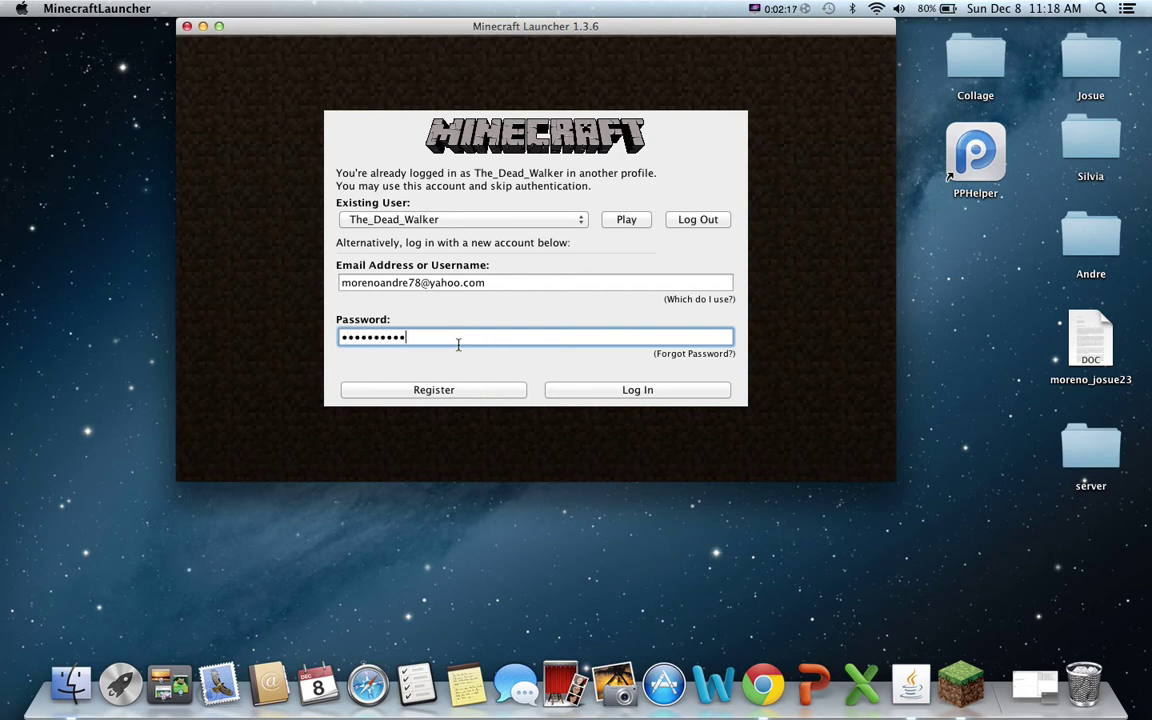
click(628, 390)
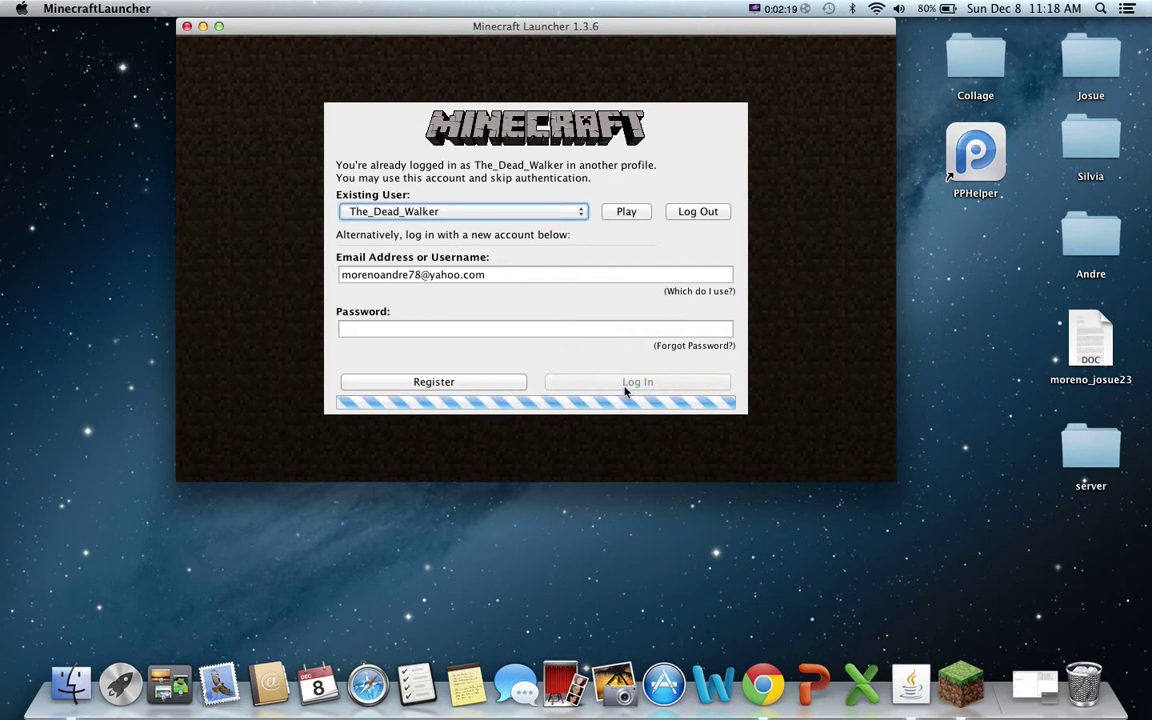
click(505, 455)
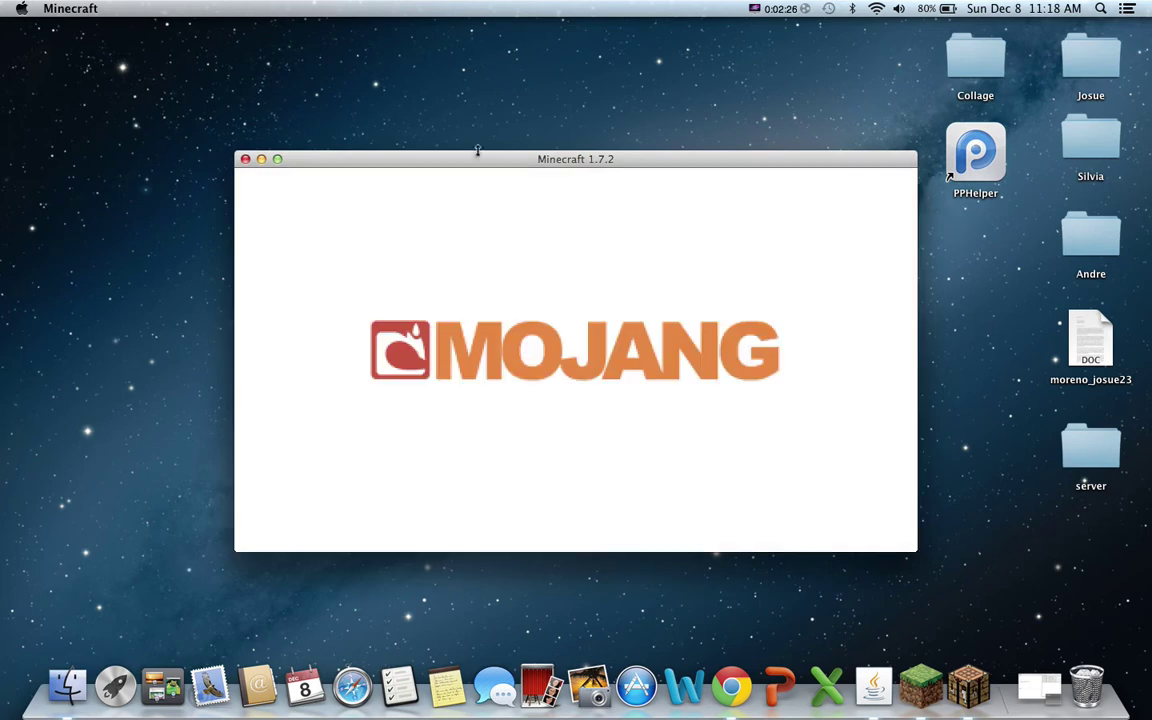
Open Multiplayer's Add Server form with the Server Address field ready, then bring up Launchpad.
drag(477, 150, 448, 98)
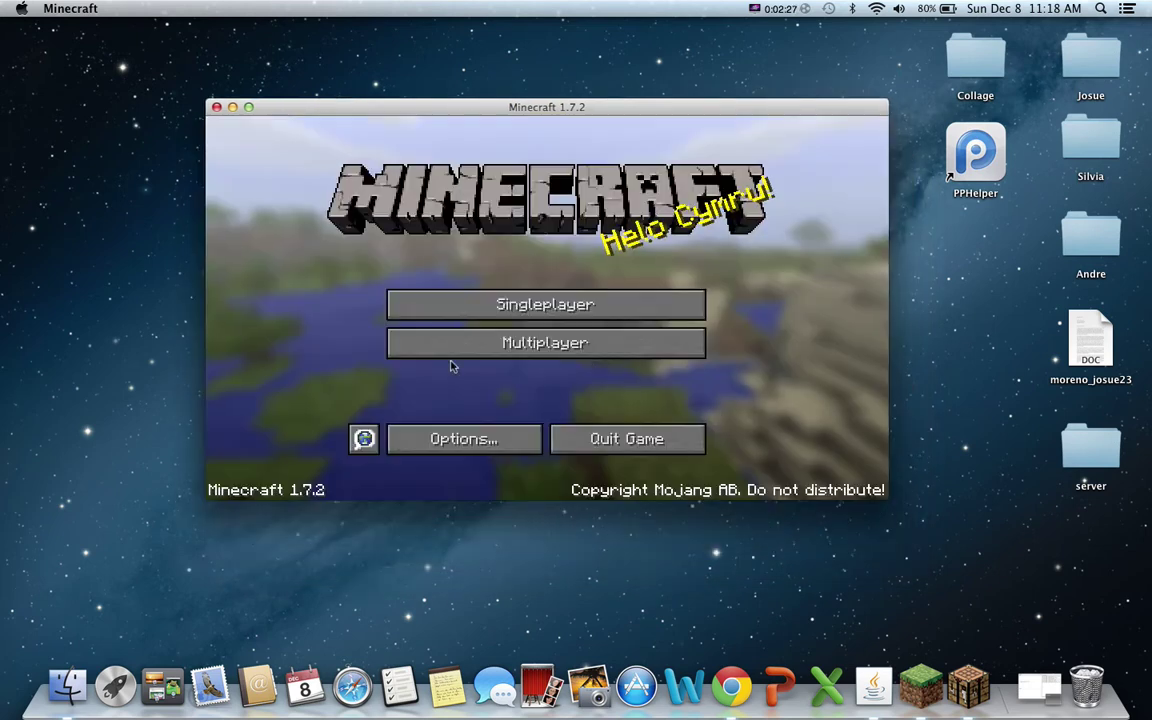
click(534, 346)
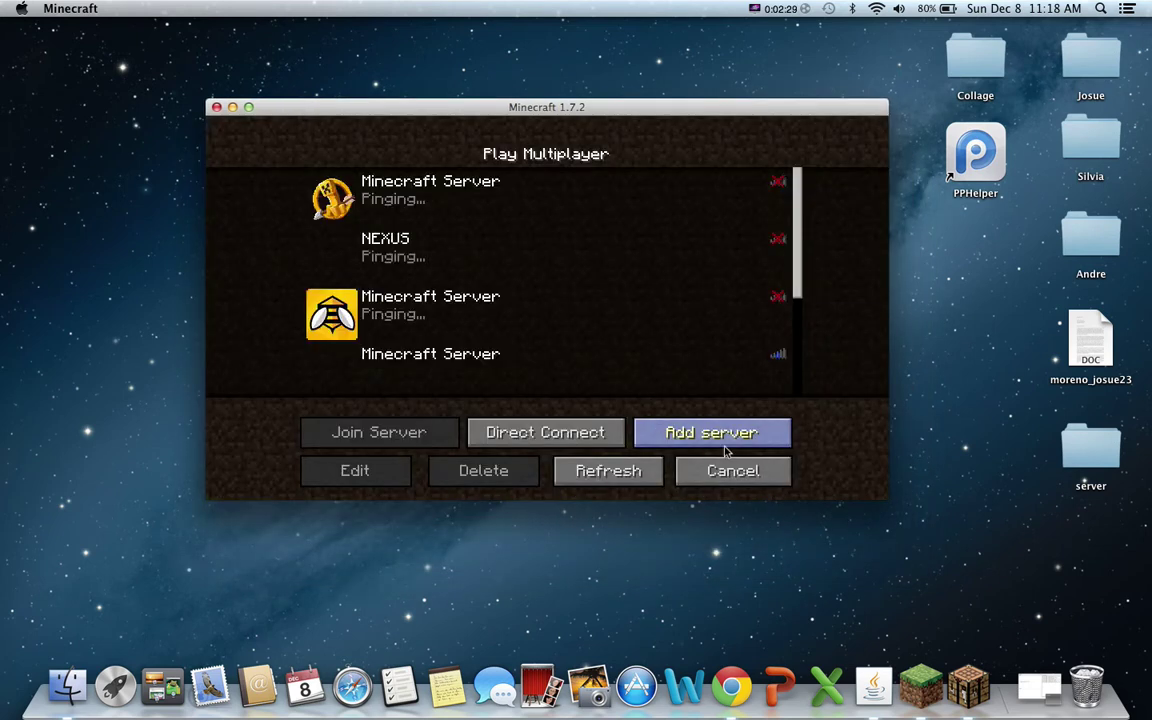
click(690, 430)
click(470, 299)
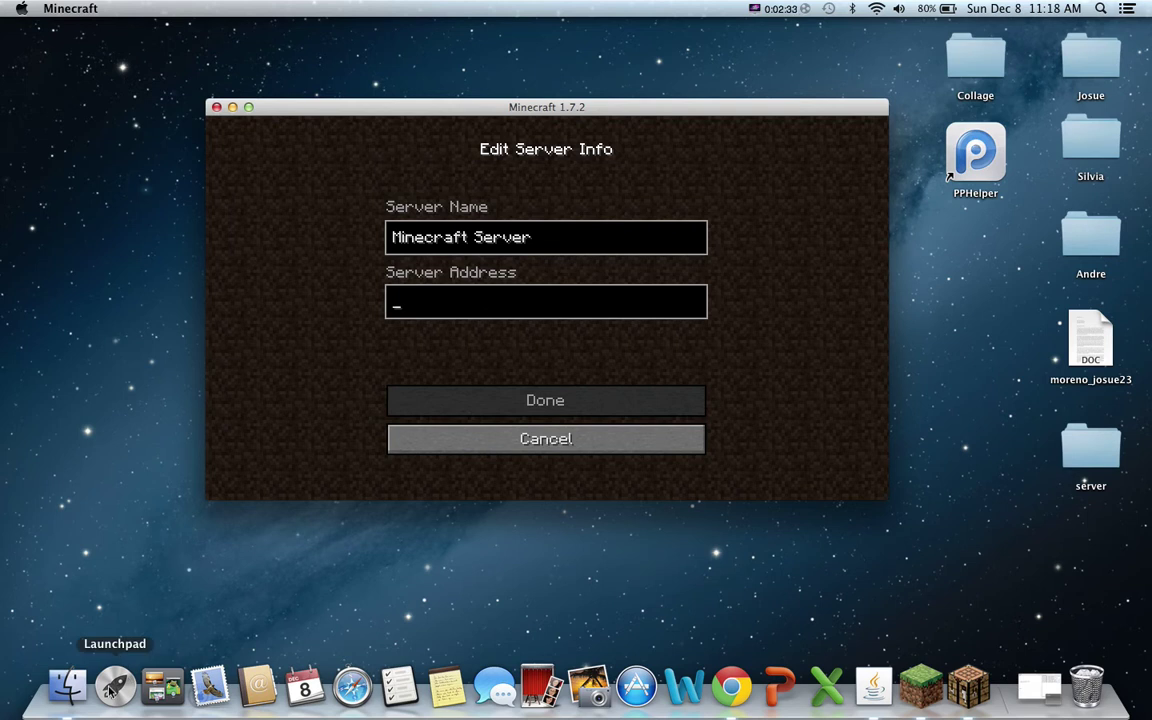
click(113, 686)
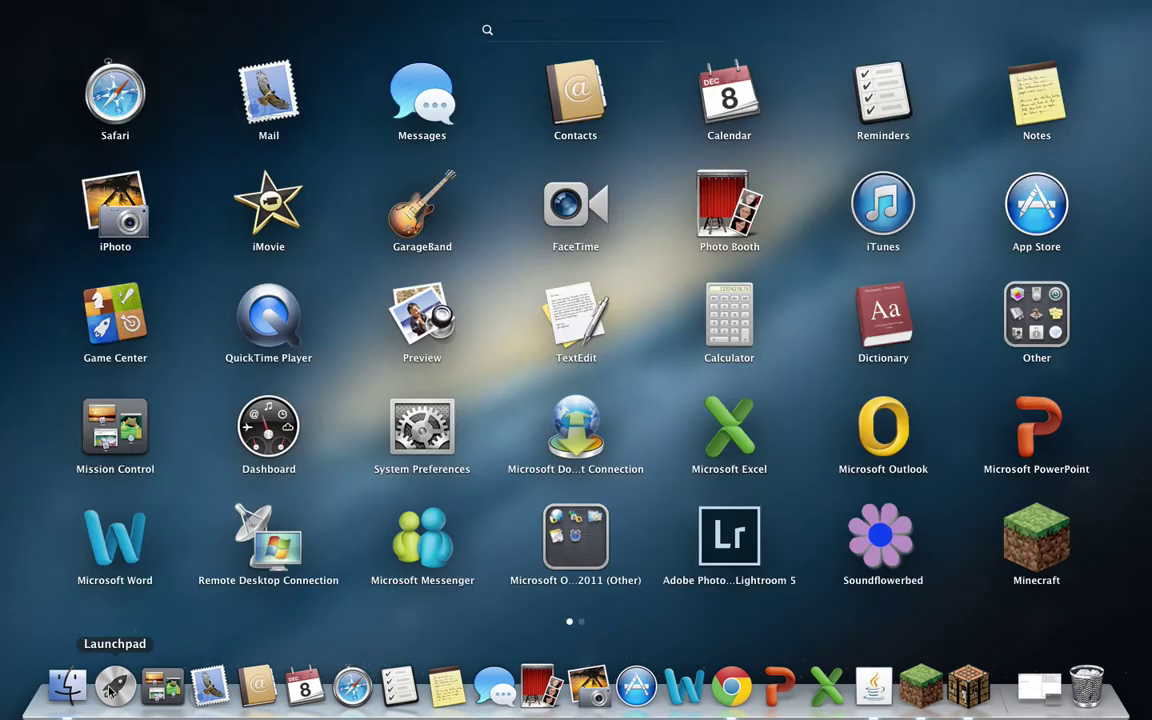
Find the Mac's Wi-Fi IP 192.168.0.4 in System Preferences' Network pane, then return to Minecraft.
click(421, 428)
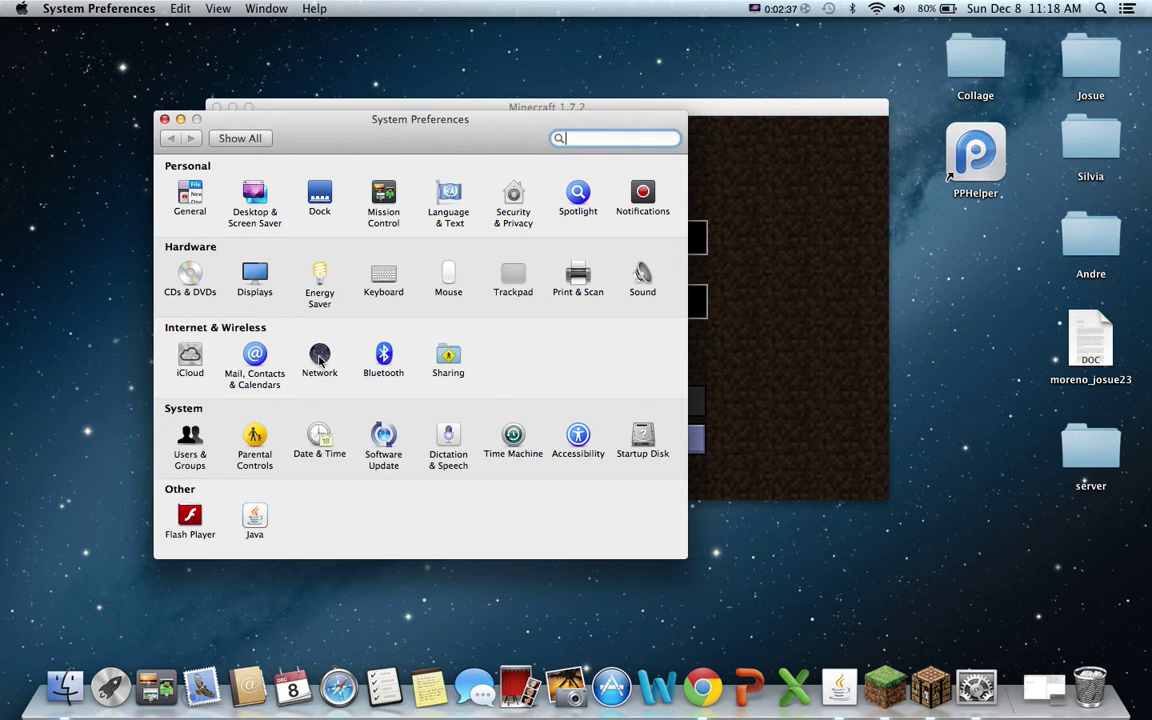
click(319, 358)
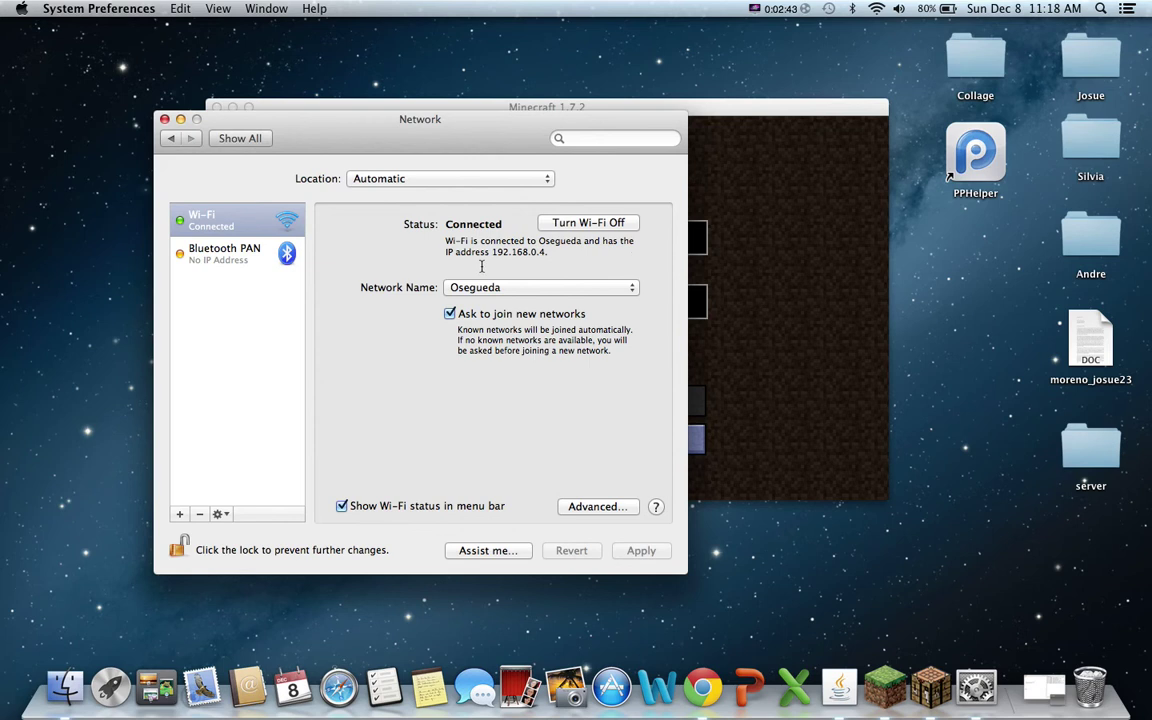
drag(492, 252, 545, 256)
drag(423, 126, 308, 53)
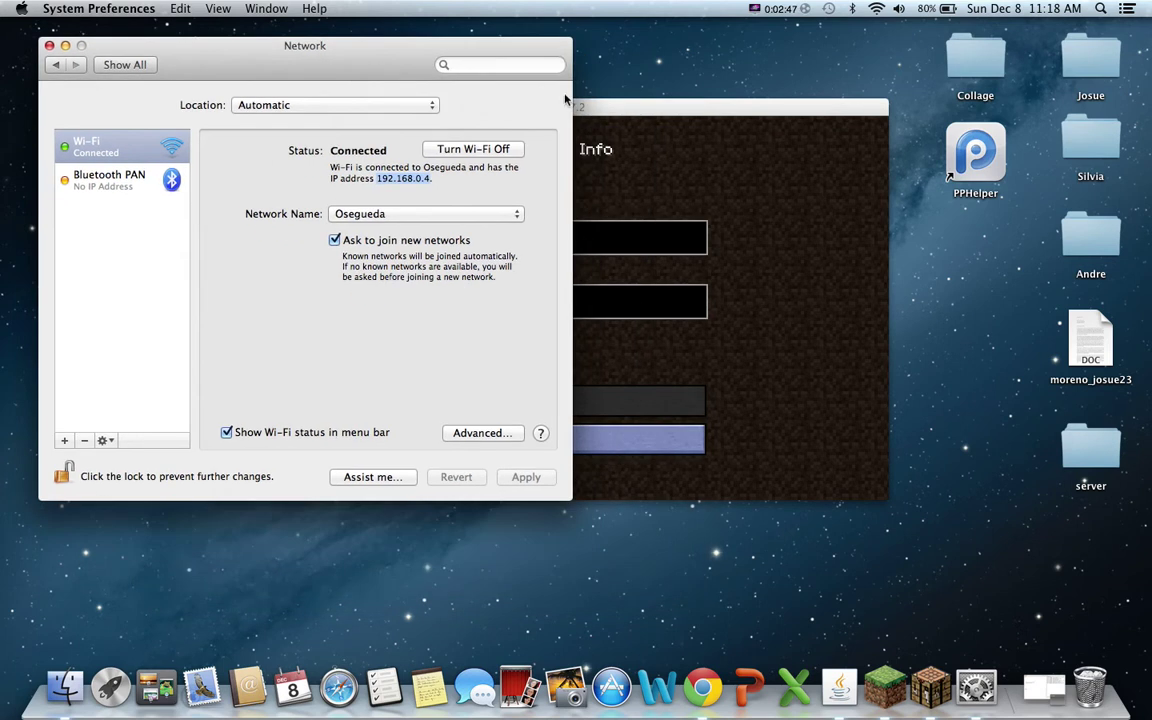
click(648, 108)
drag(517, 105, 588, 193)
Save a server entry with address 192.168.0.4 and scroll to it at the list's bottom.
click(570, 378)
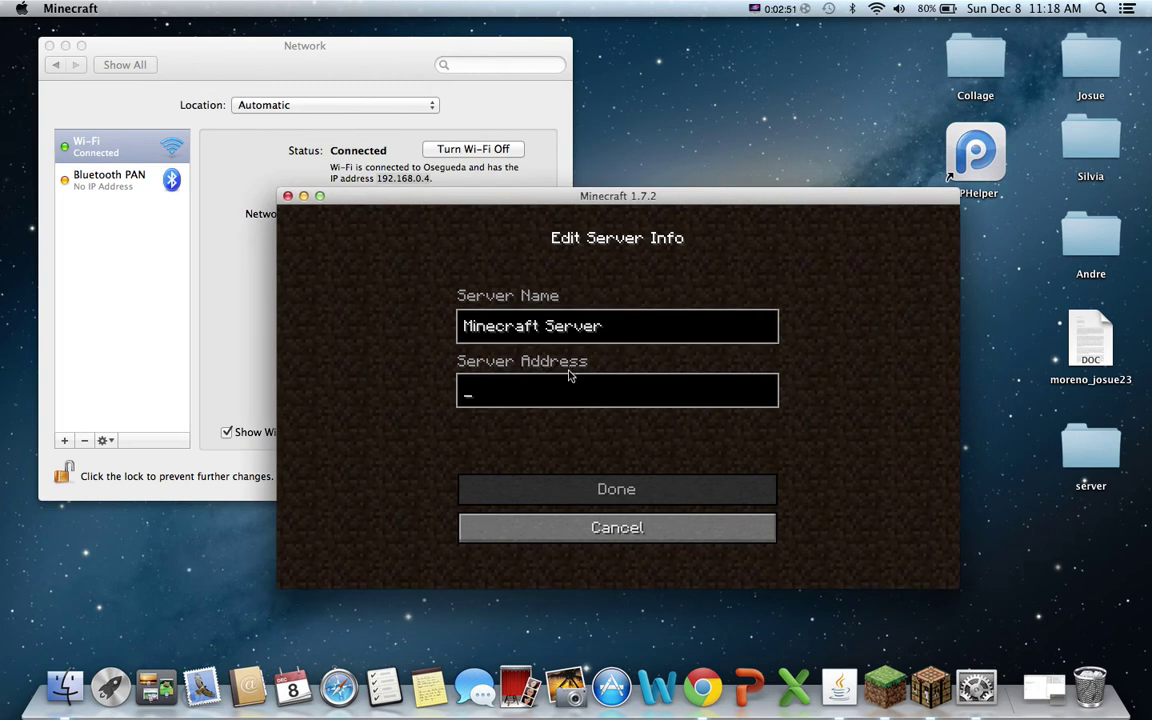
text(192)
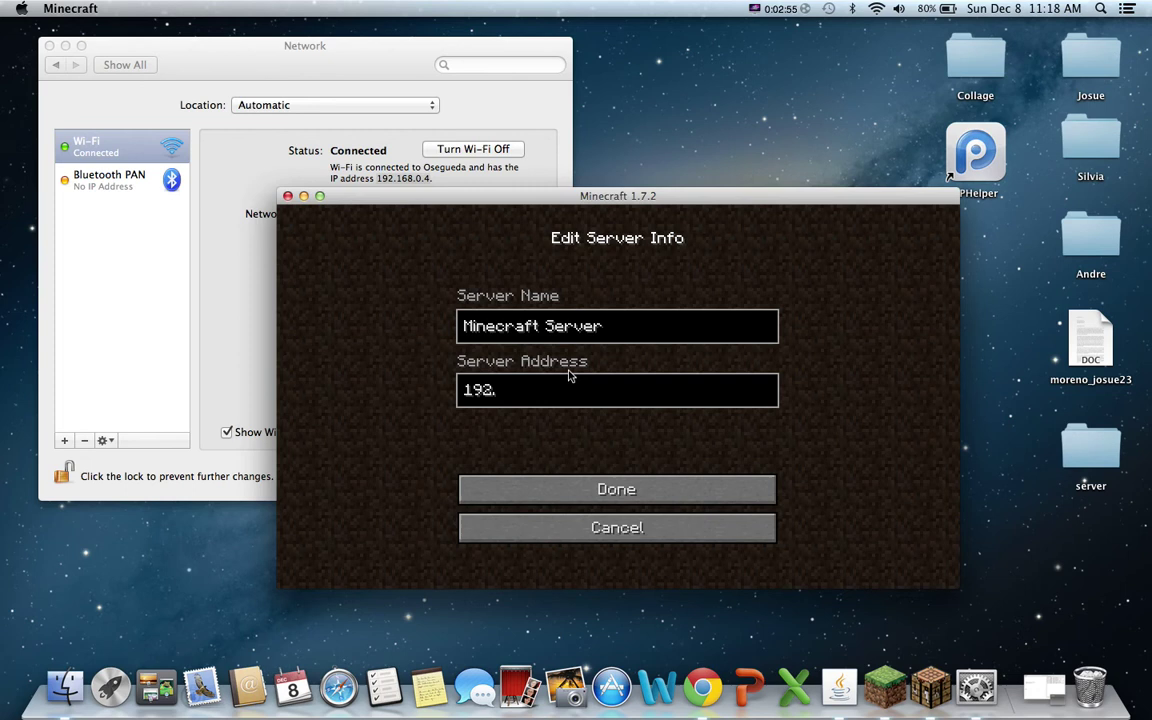
text(.168.0.4)
click(590, 488)
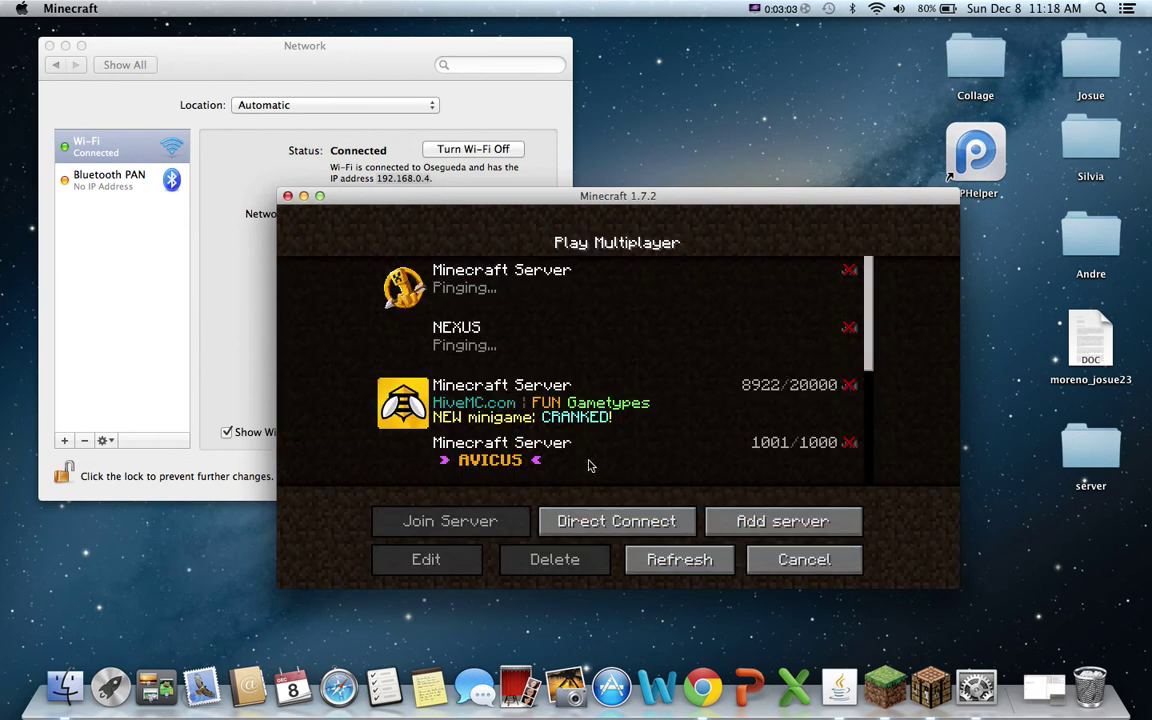
drag(866, 360, 866, 502)
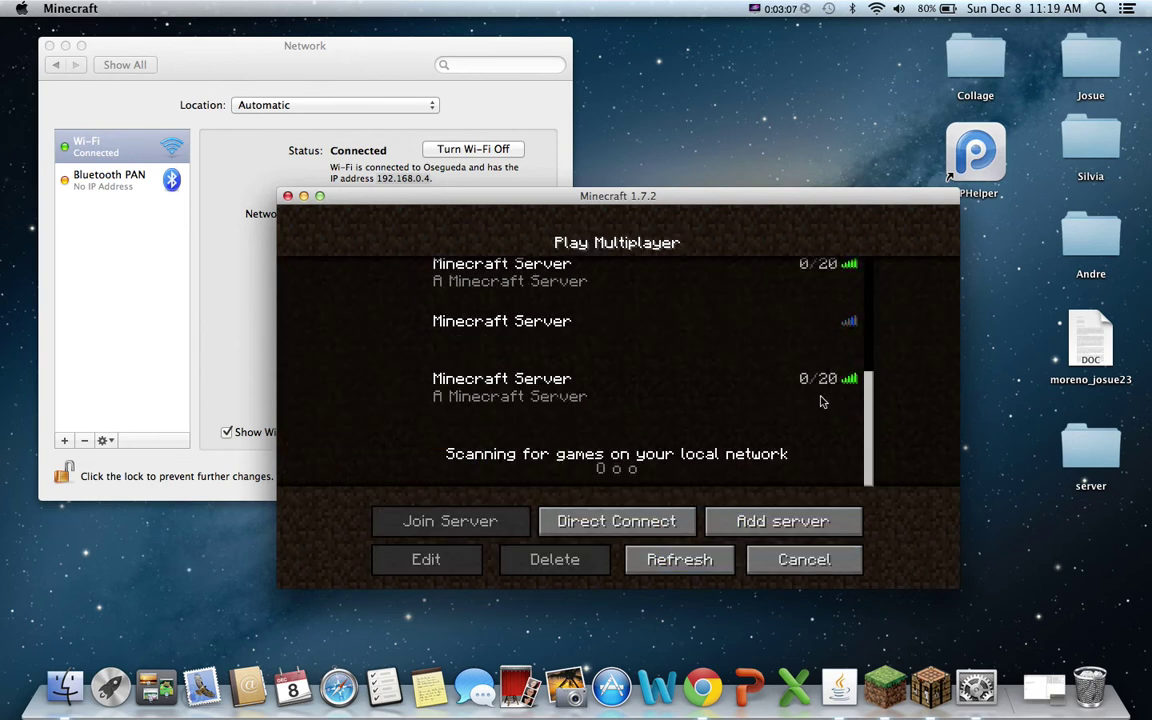
Join the local server, walk forward down into the stone pit, and open the inventory.
double_click(543, 397)
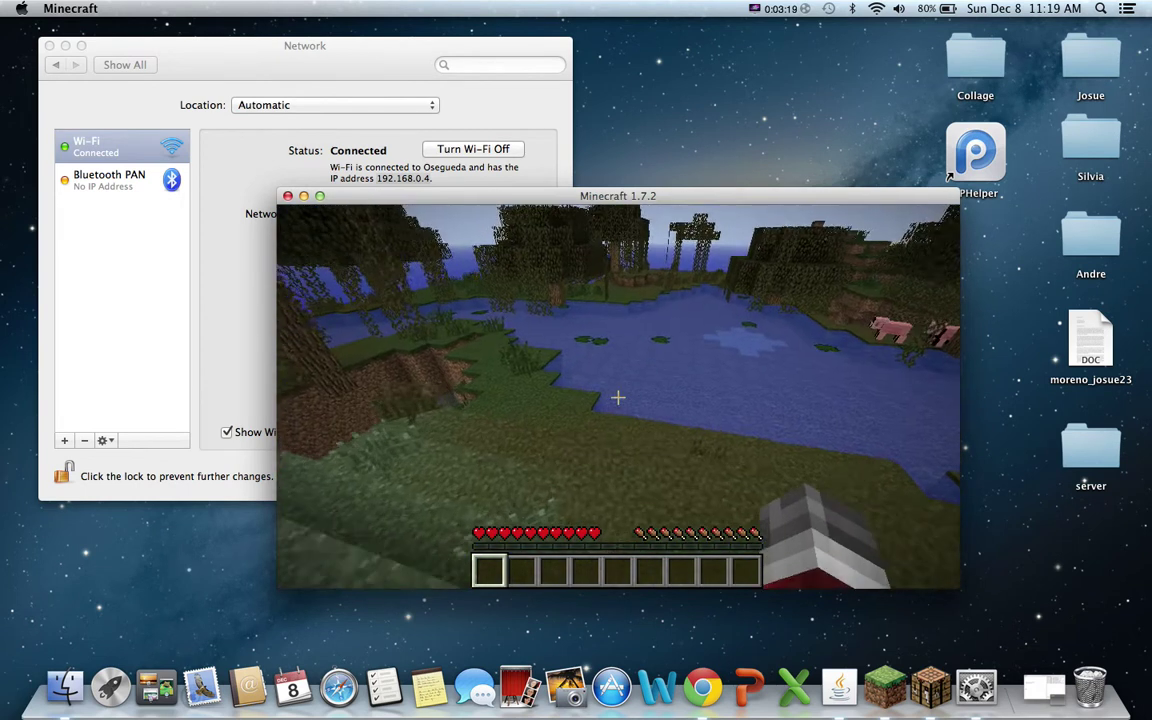
key(w)
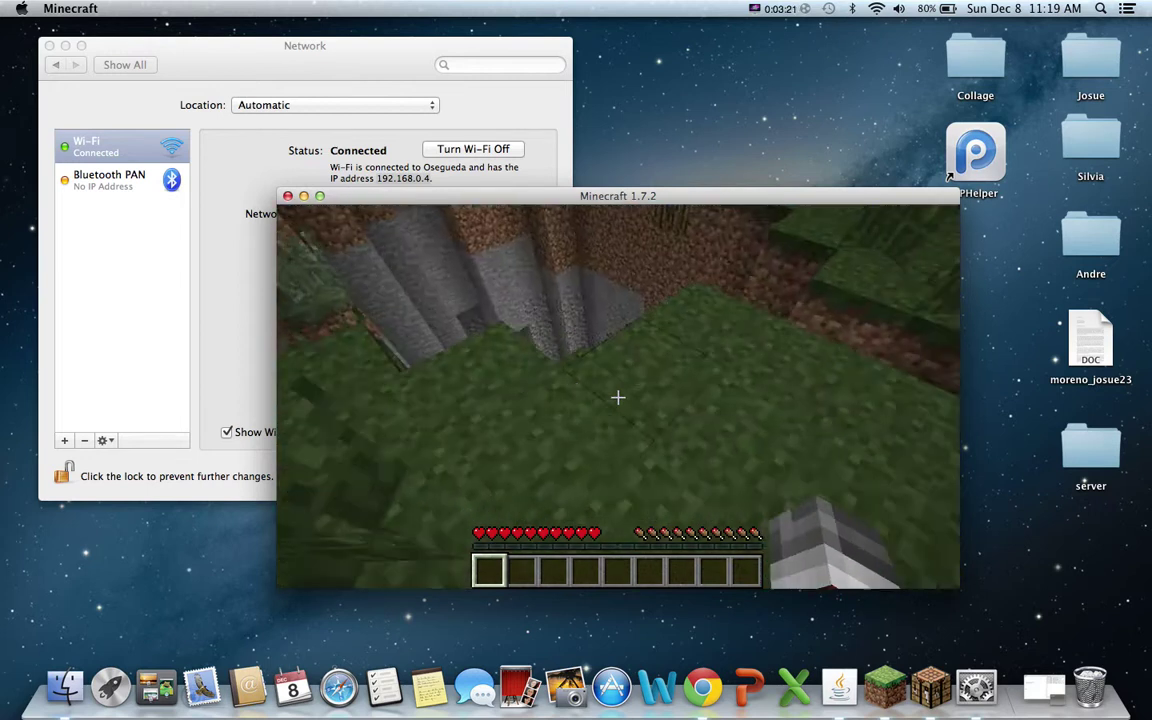
key(w)
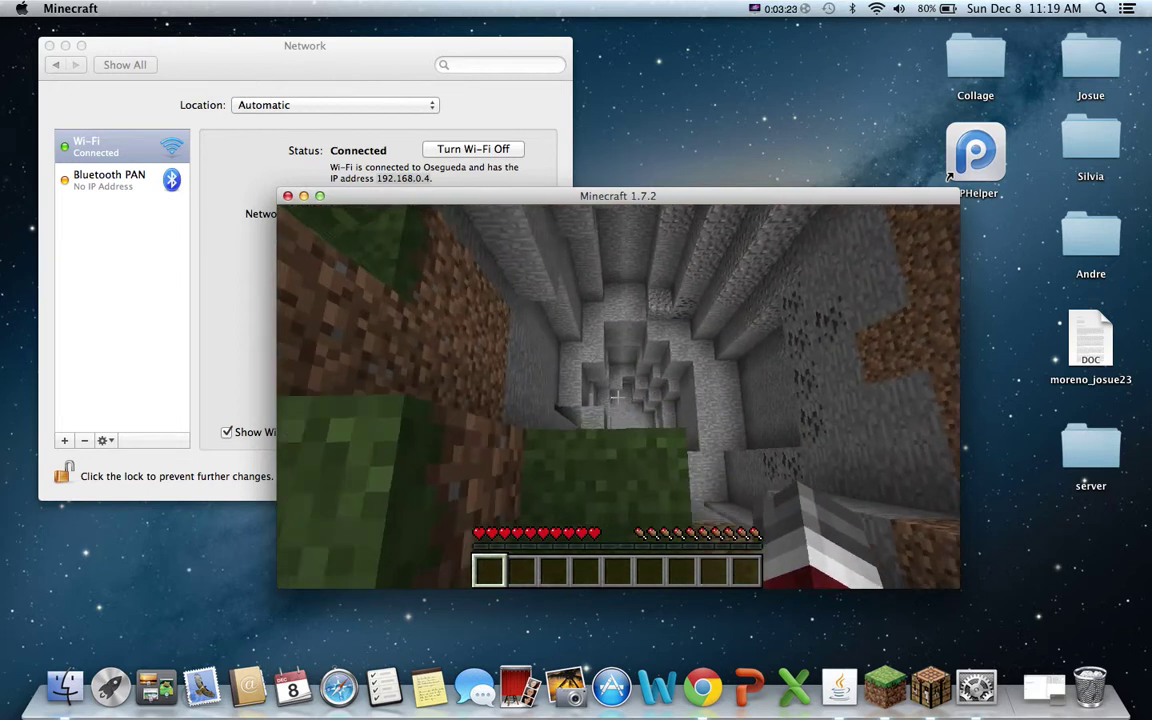
key(e)
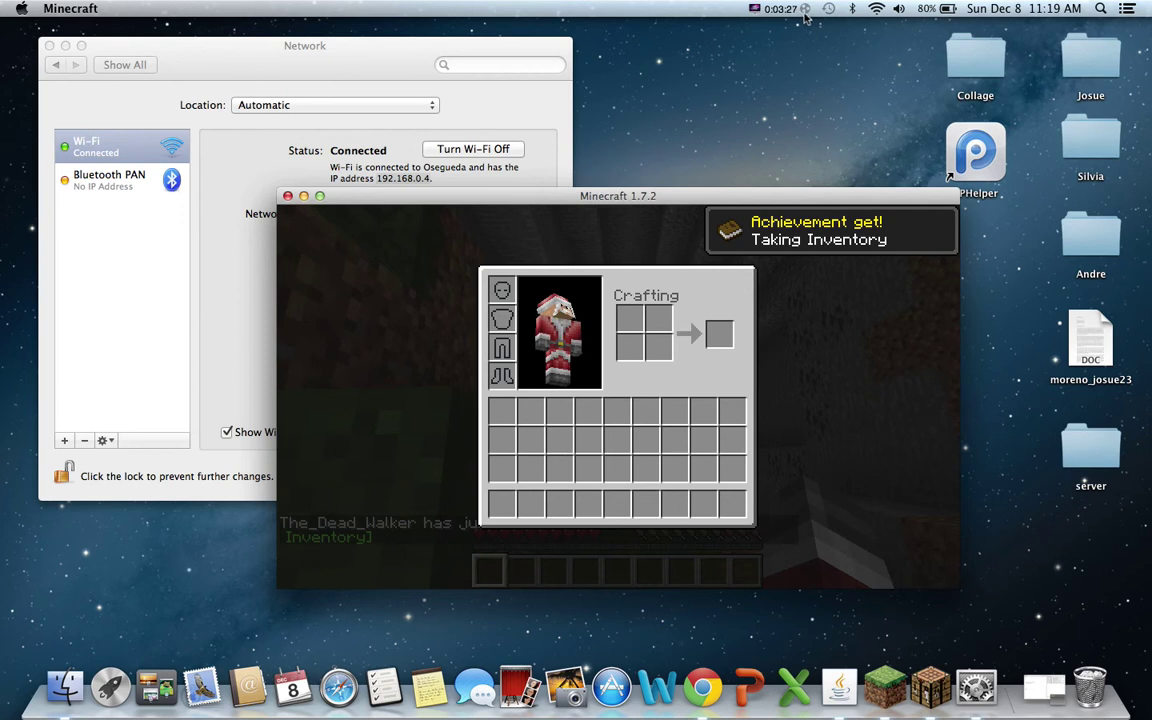
Dismiss the Hamachi menu, refocus the game window, and close the inventory to resume play.
click(806, 10)
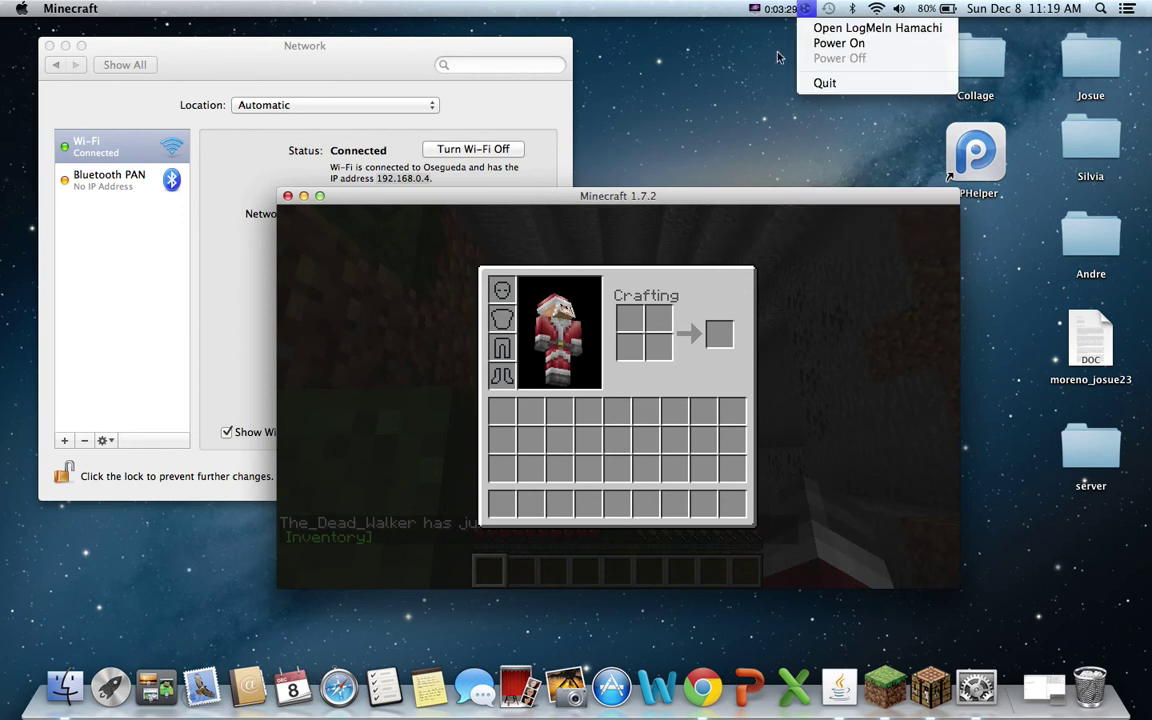
click(710, 55)
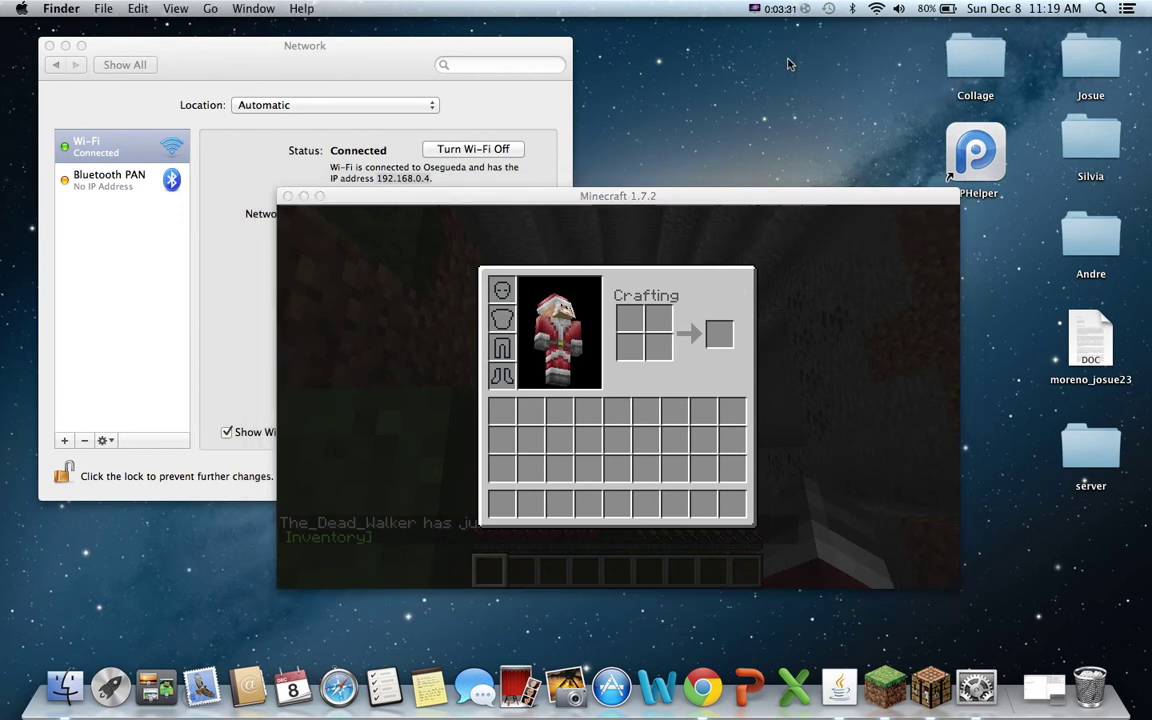
click(618, 355)
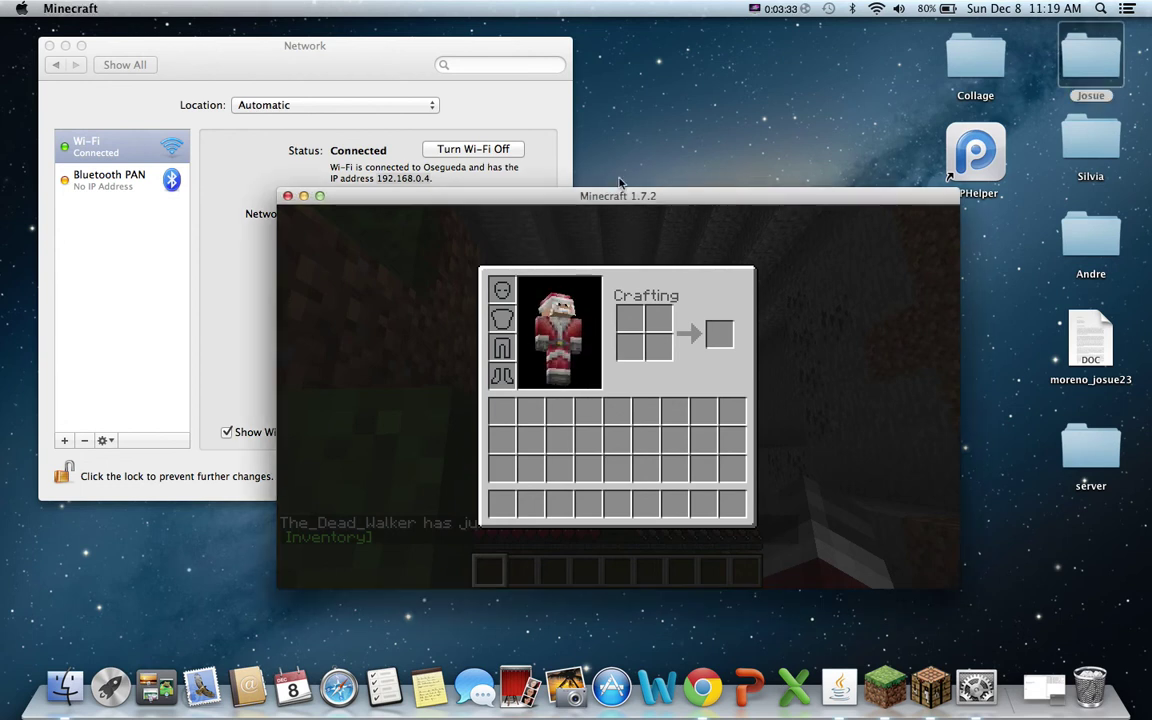
key(e)
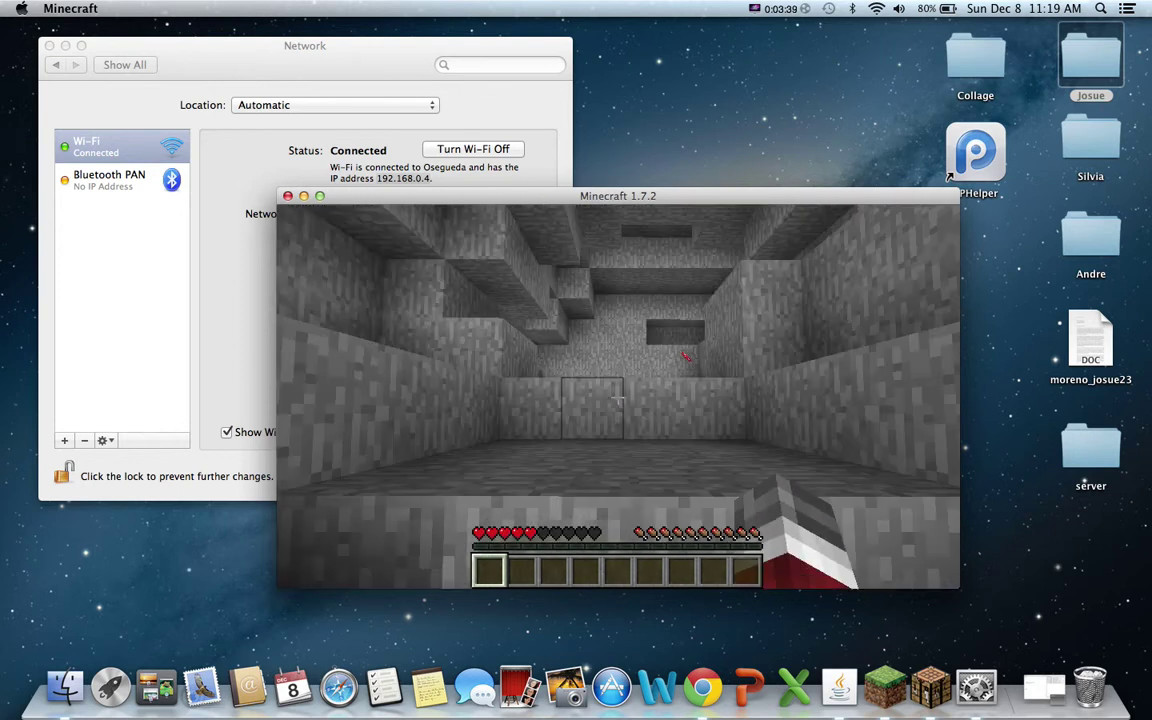
Drop into the pit, break two red mushrooms into the hotbar, then pause at the Game menu.
key(w)
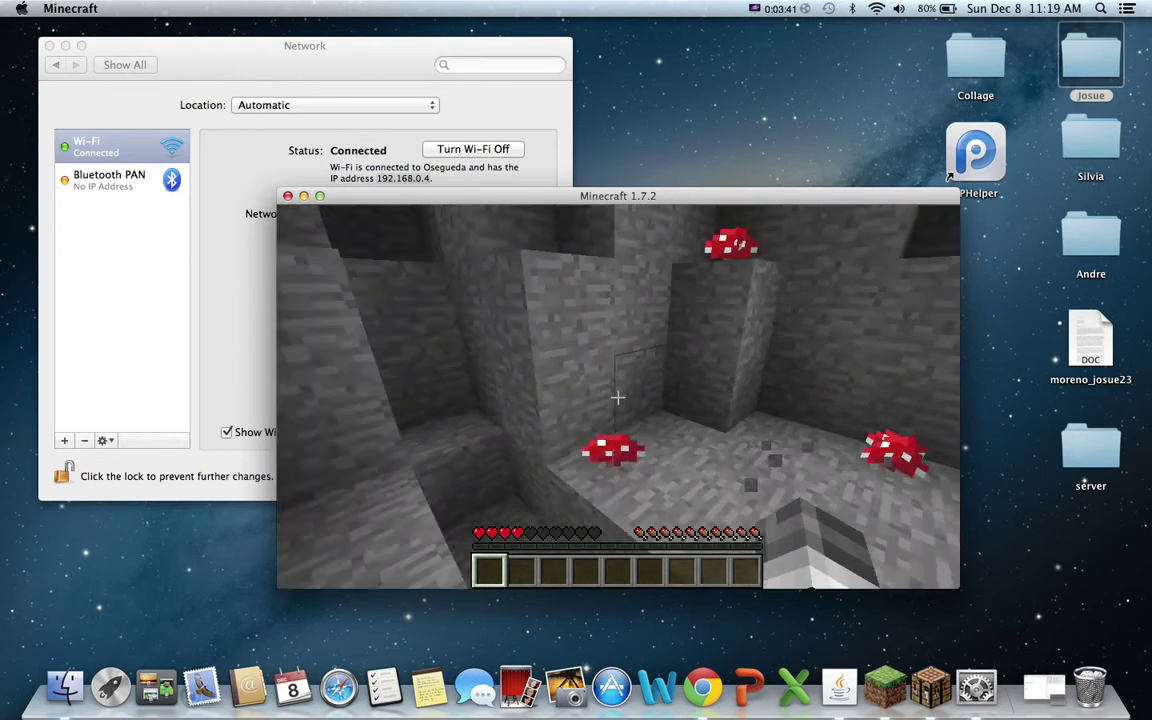
click(618, 398)
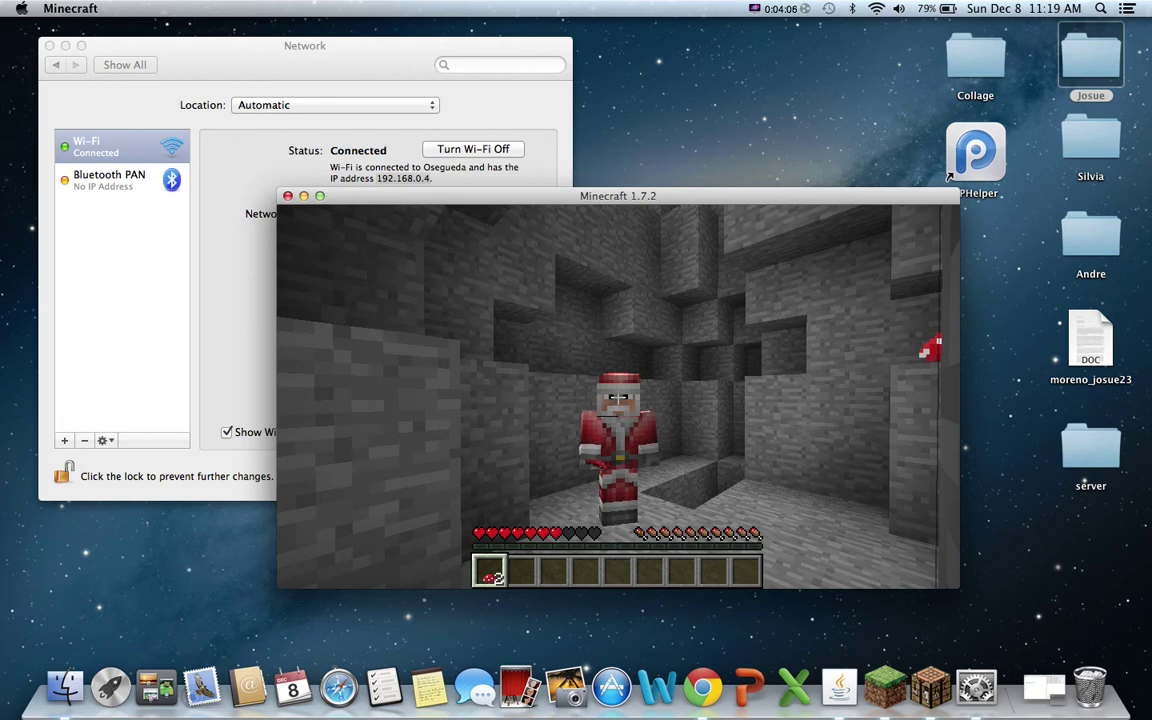
key(Escape)
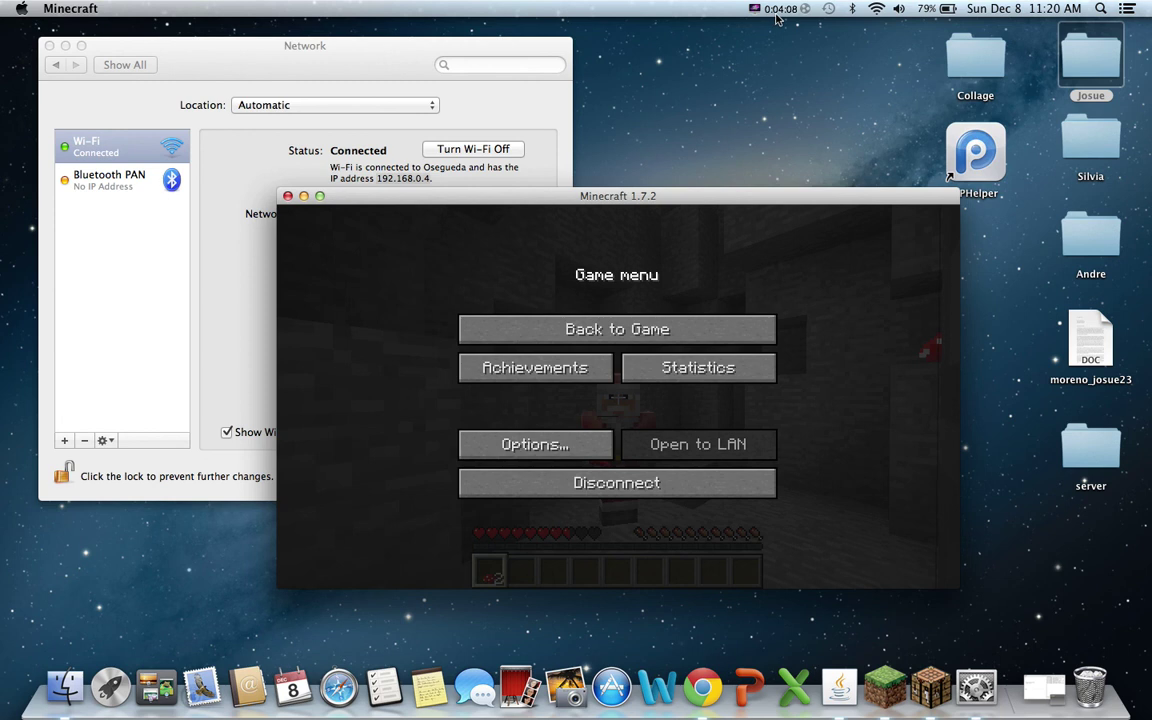
click(774, 10)
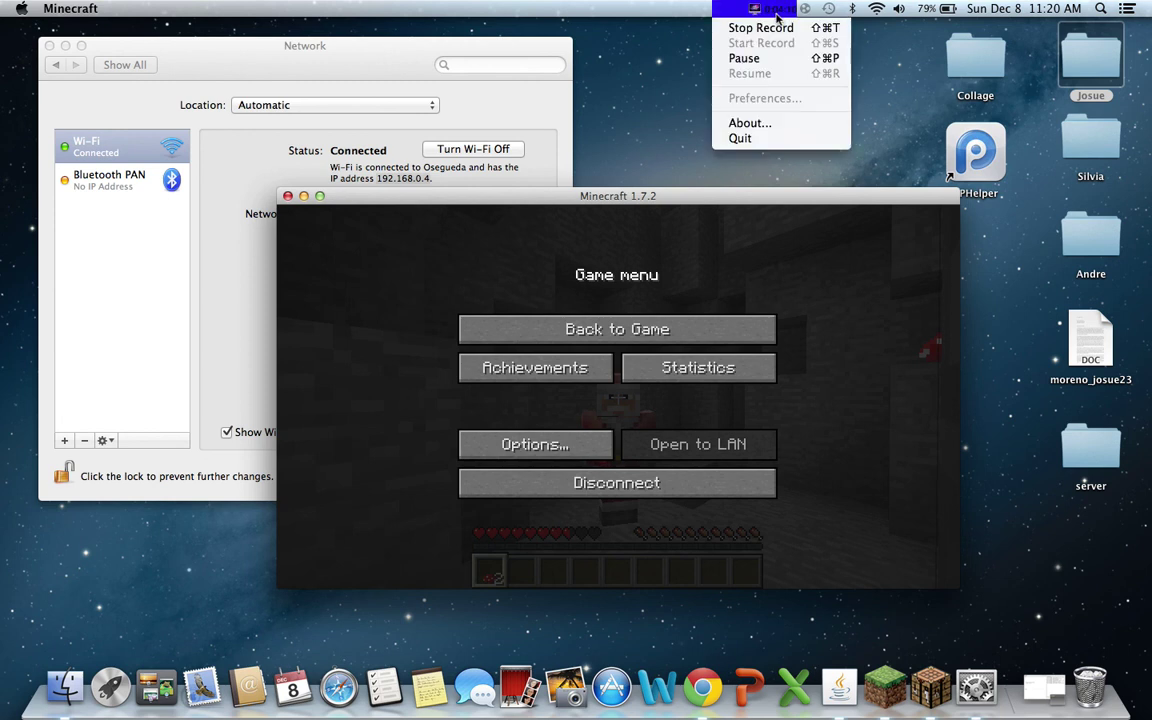